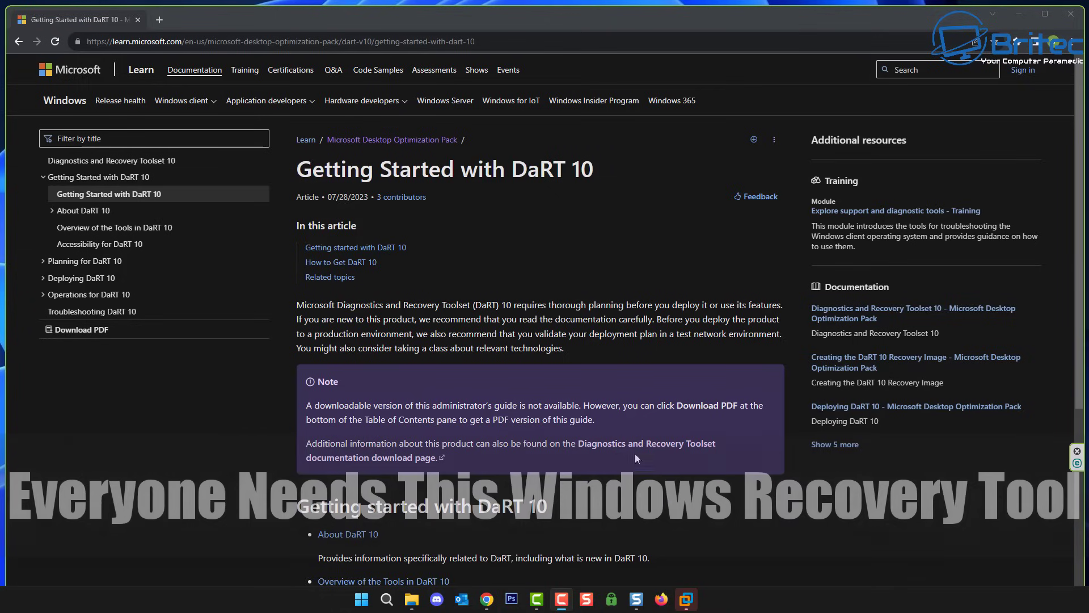
Step: Read through the Getting Started with DaRT 10 article and expand the Deploying DaRT 10 topics
scroll(551, 340, down, 4)
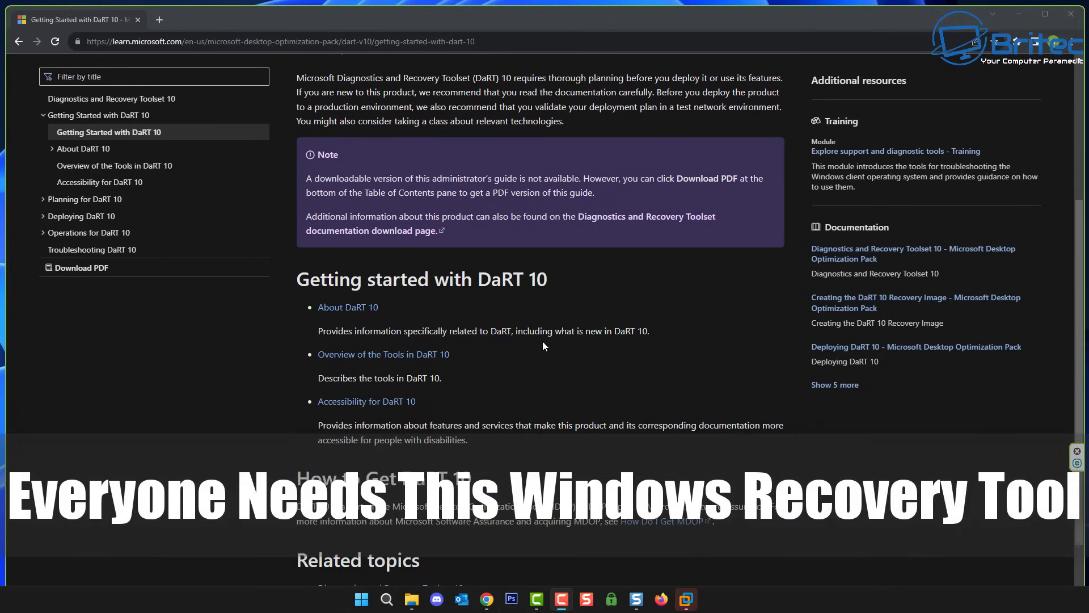
scroll(458, 390, down, 2)
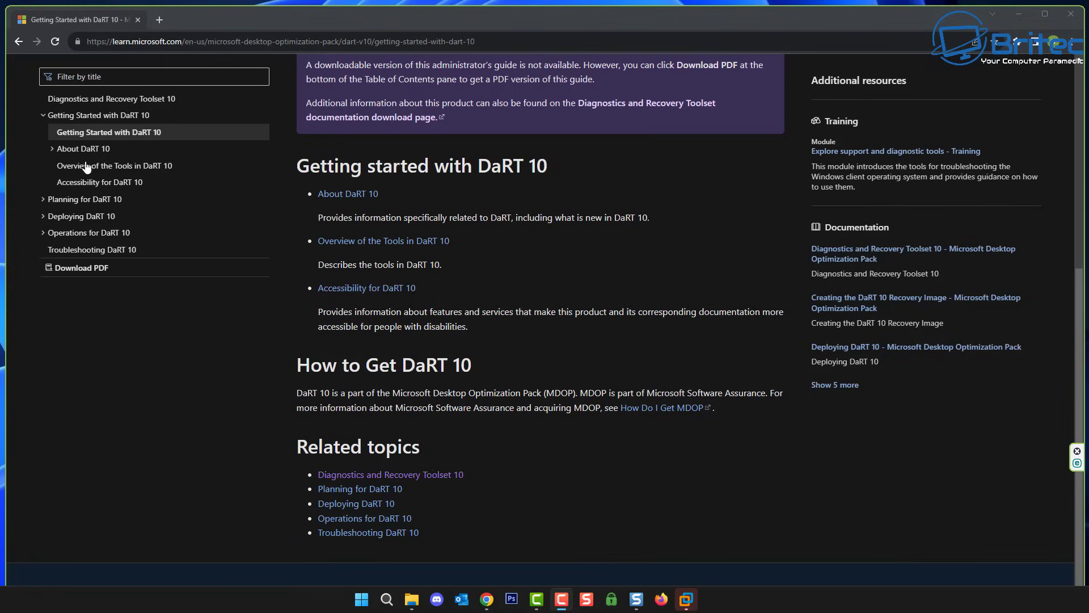
click(81, 217)
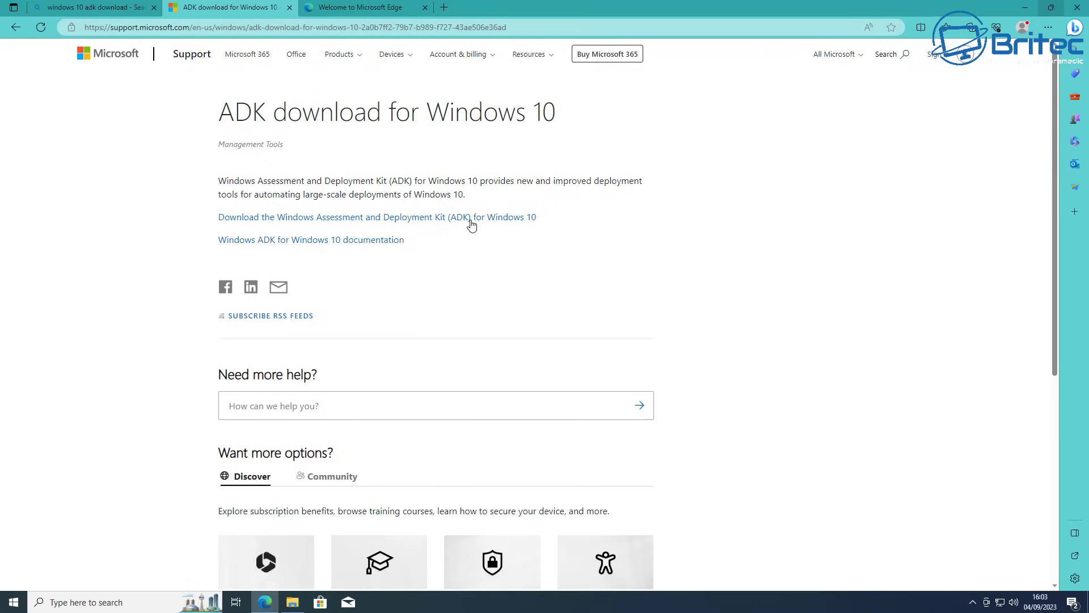
Step: Download adksetup.exe, keep it despite the security warning, and run the installer
click(472, 221)
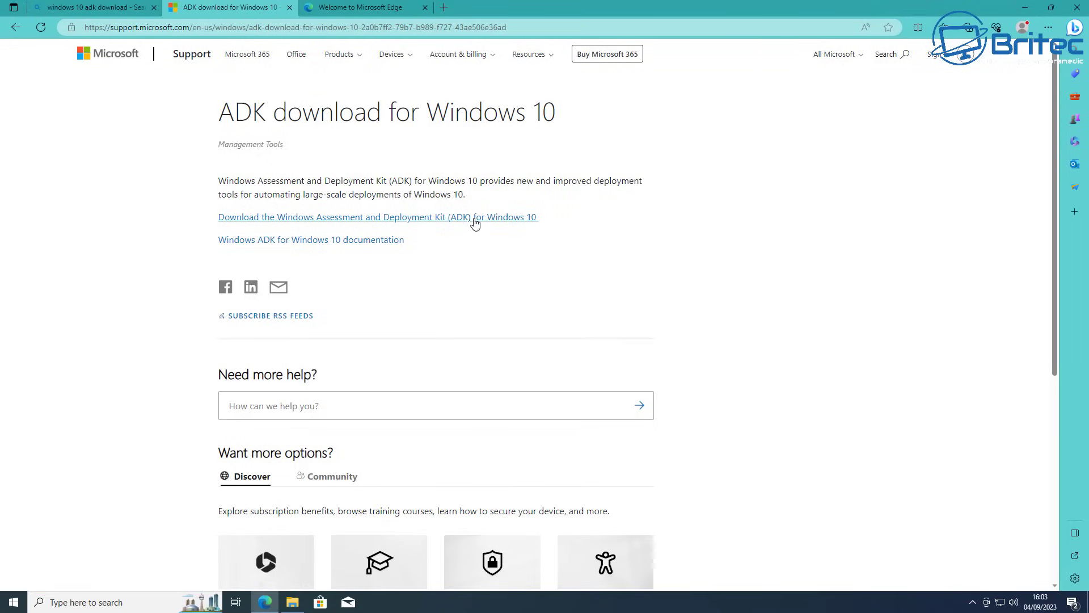
click(960, 79)
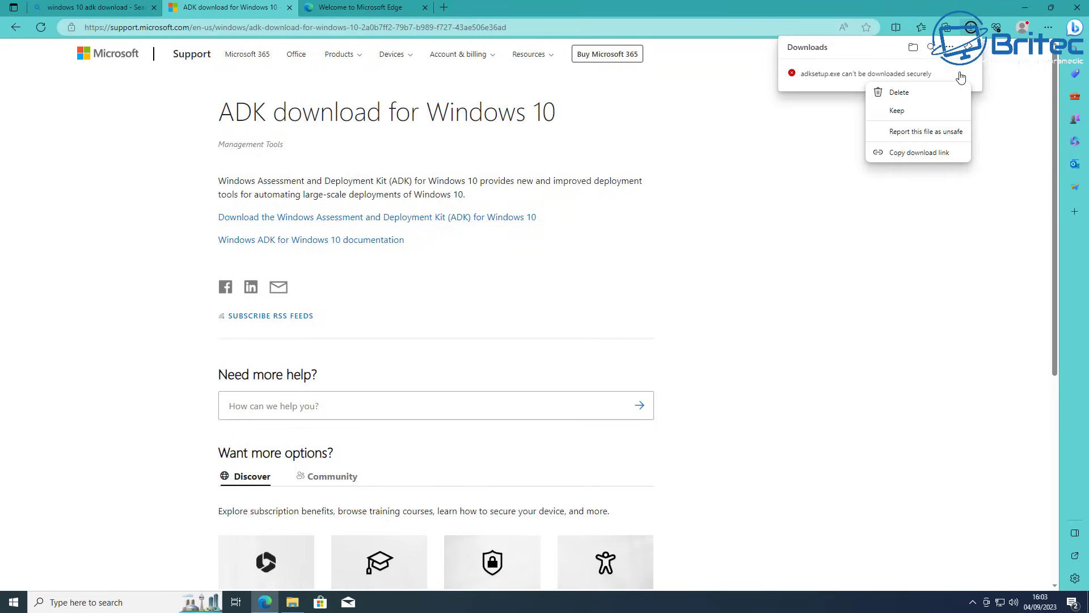
click(908, 113)
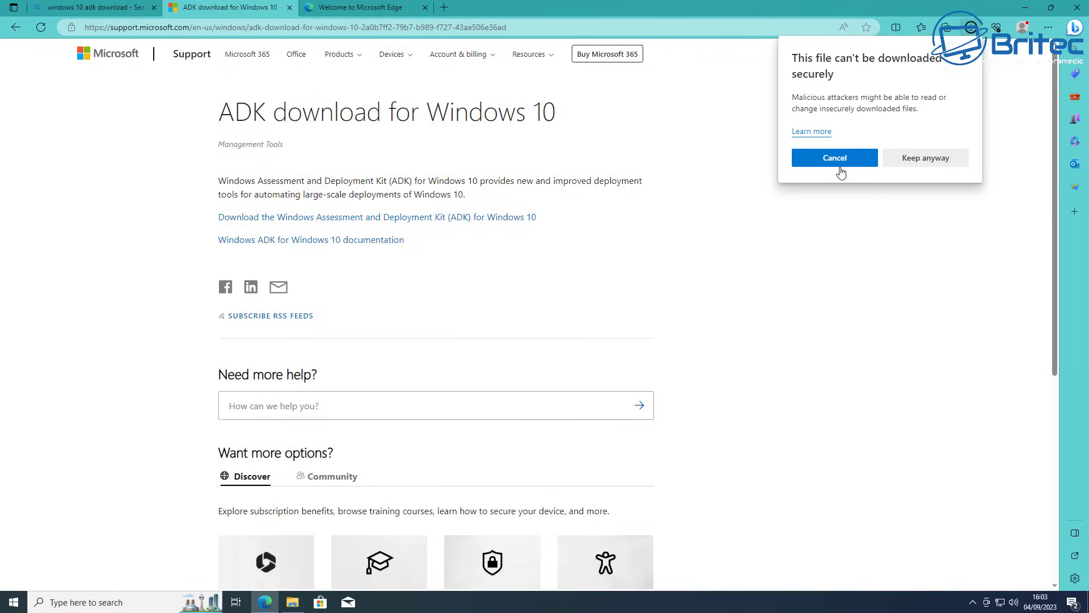
click(897, 164)
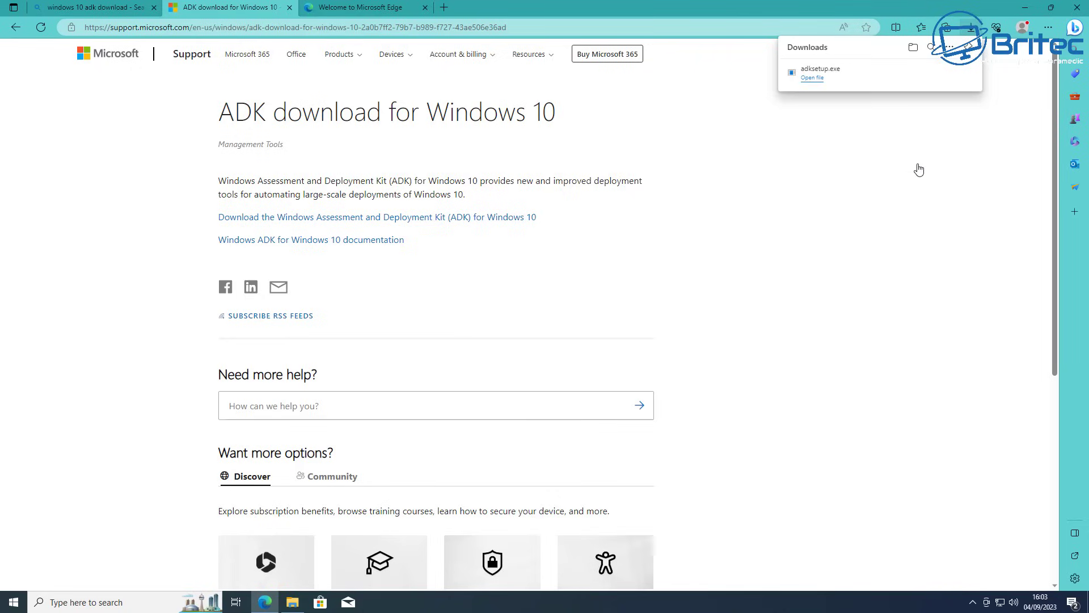
click(829, 76)
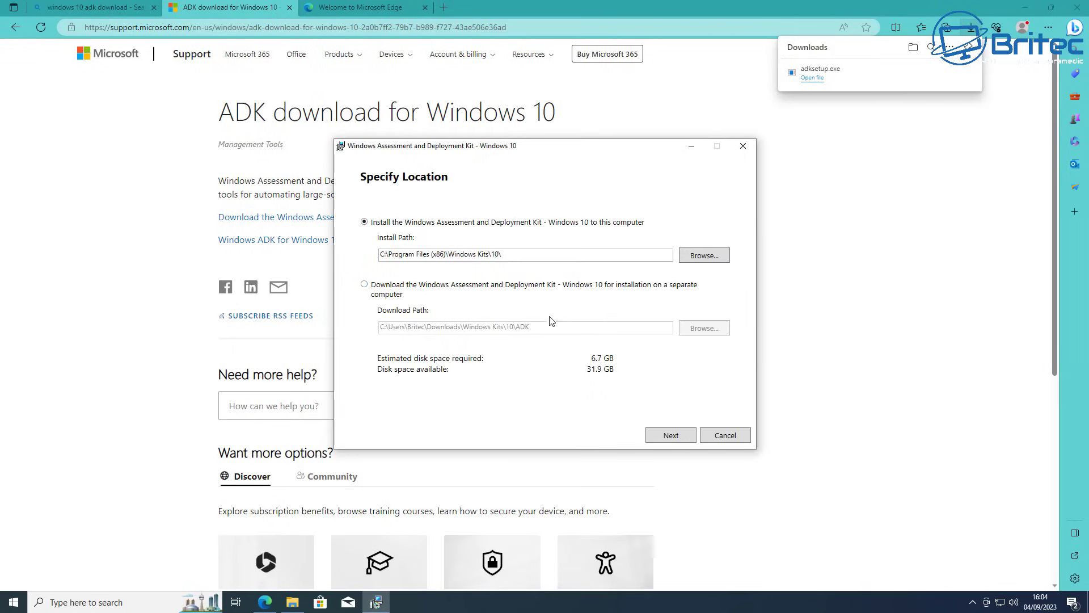
Step: Minimize Edge and Explorer, keep the default ADK location, decline usage data and accept the licence
click(1025, 9)
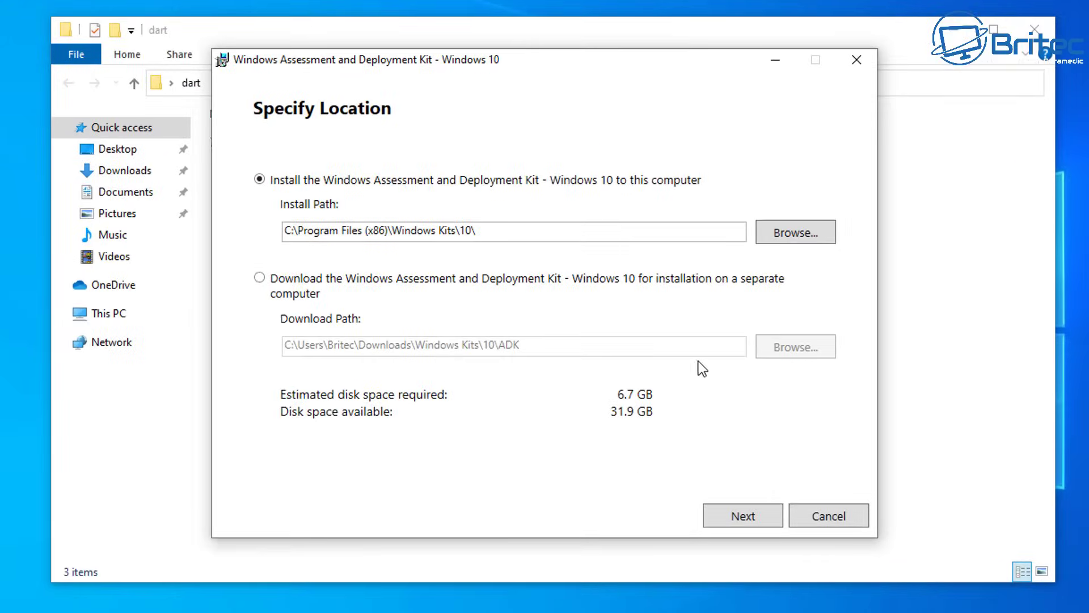
click(964, 27)
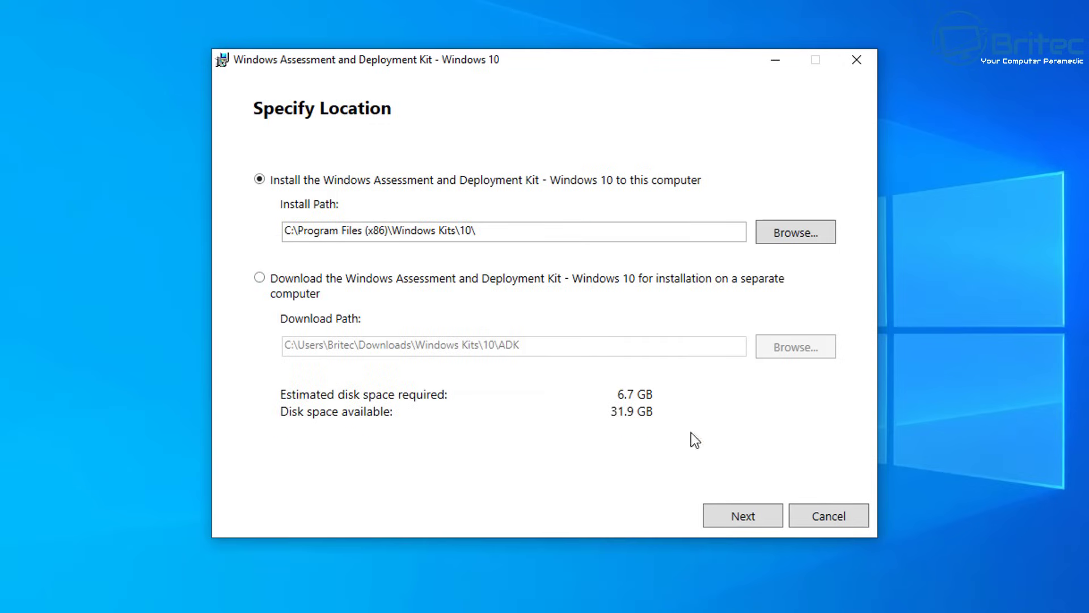
click(748, 518)
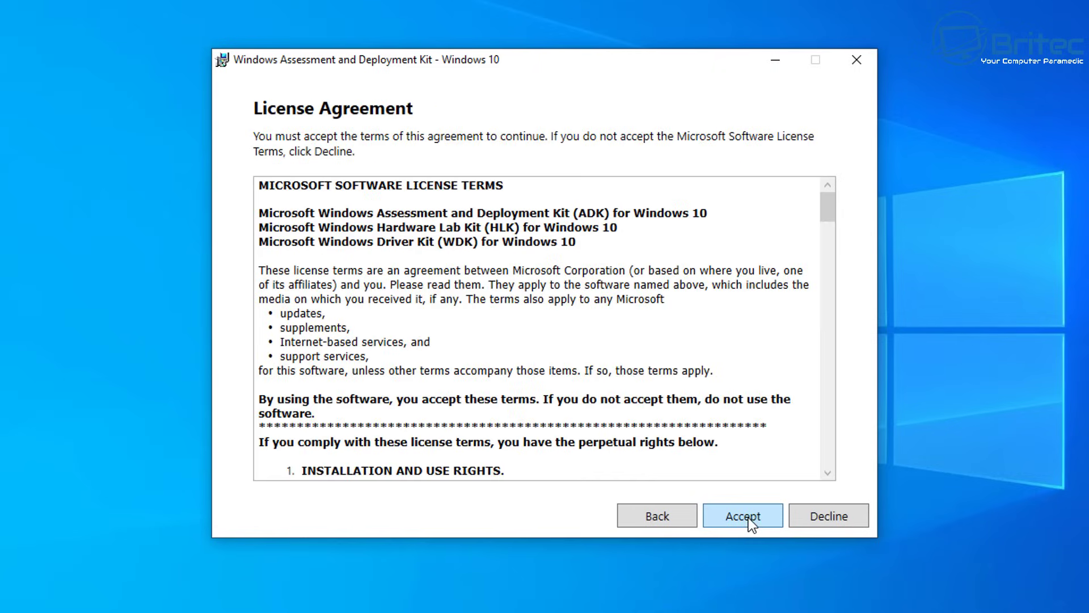
click(747, 517)
click(311, 352)
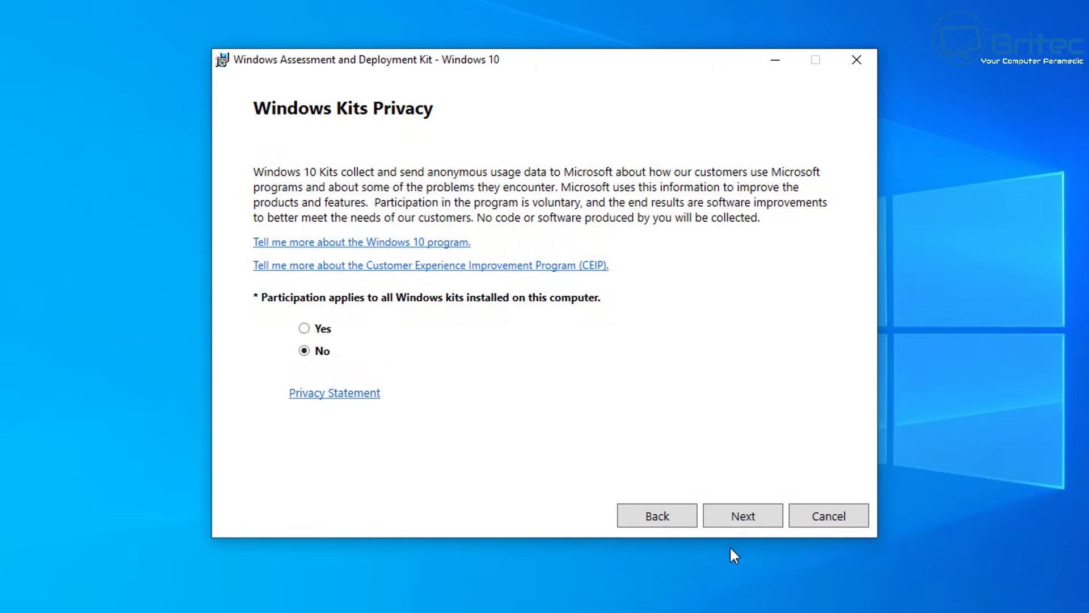
click(744, 516)
click(743, 516)
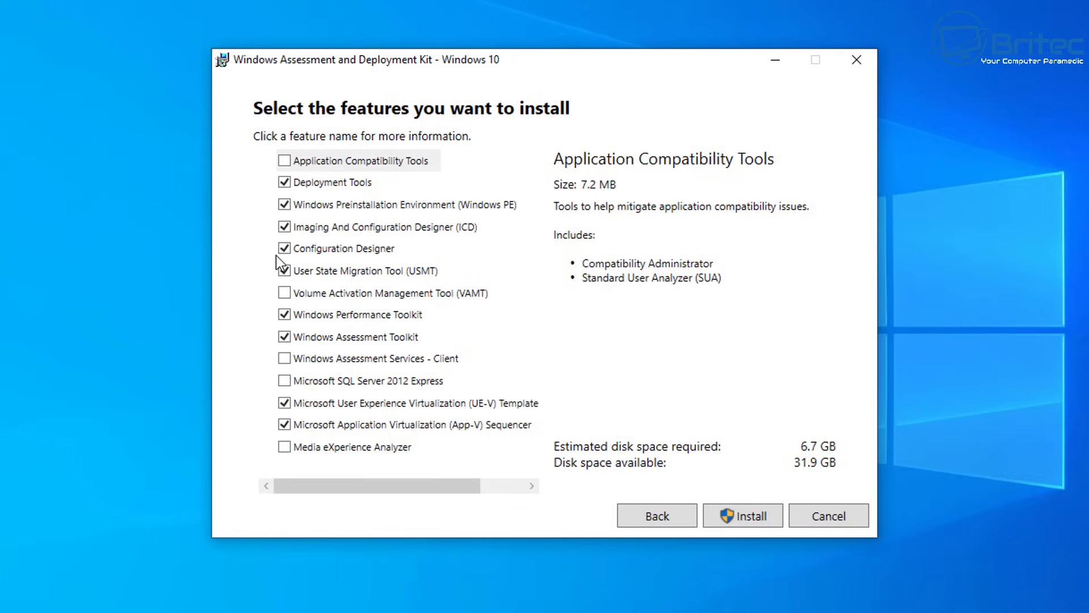
Step: Install the ADK without App-V Sequencer and UE-V Template Generator, including Configuration Designer, then close setup
click(284, 426)
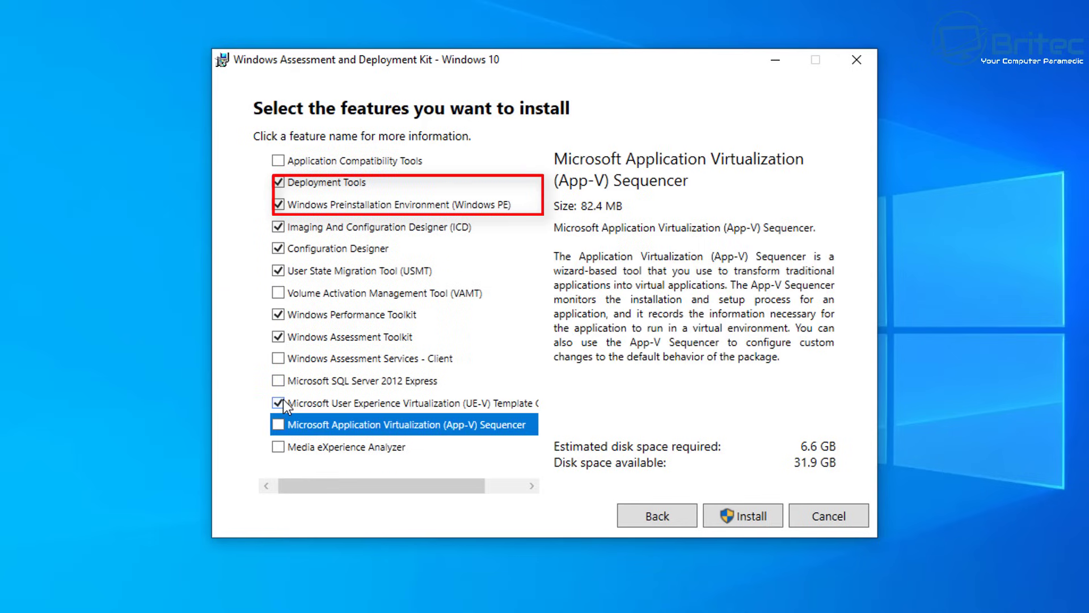
click(280, 402)
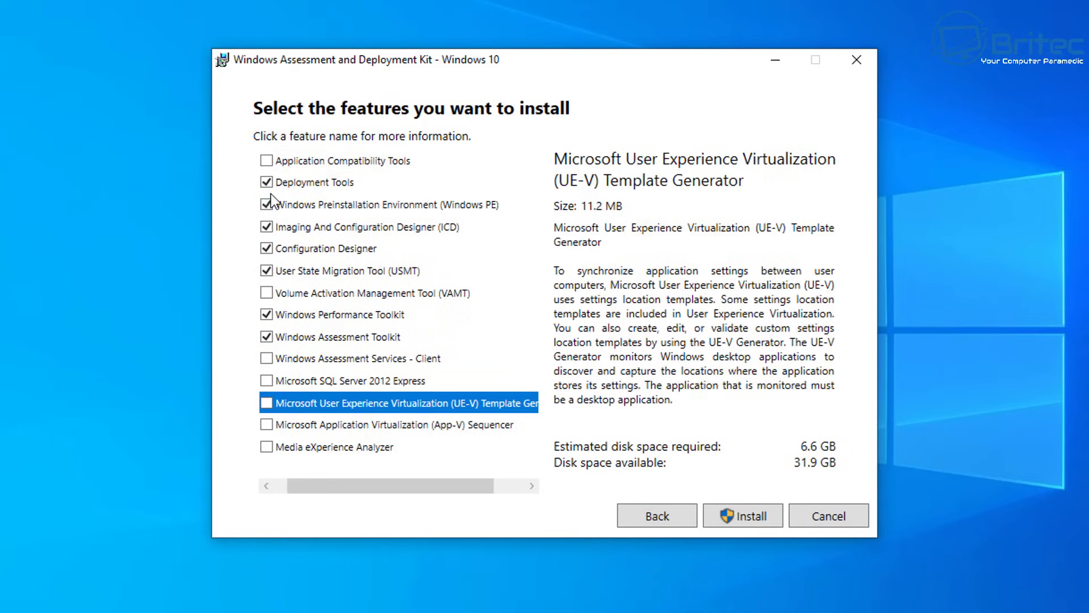
click(265, 243)
drag(424, 482, 321, 478)
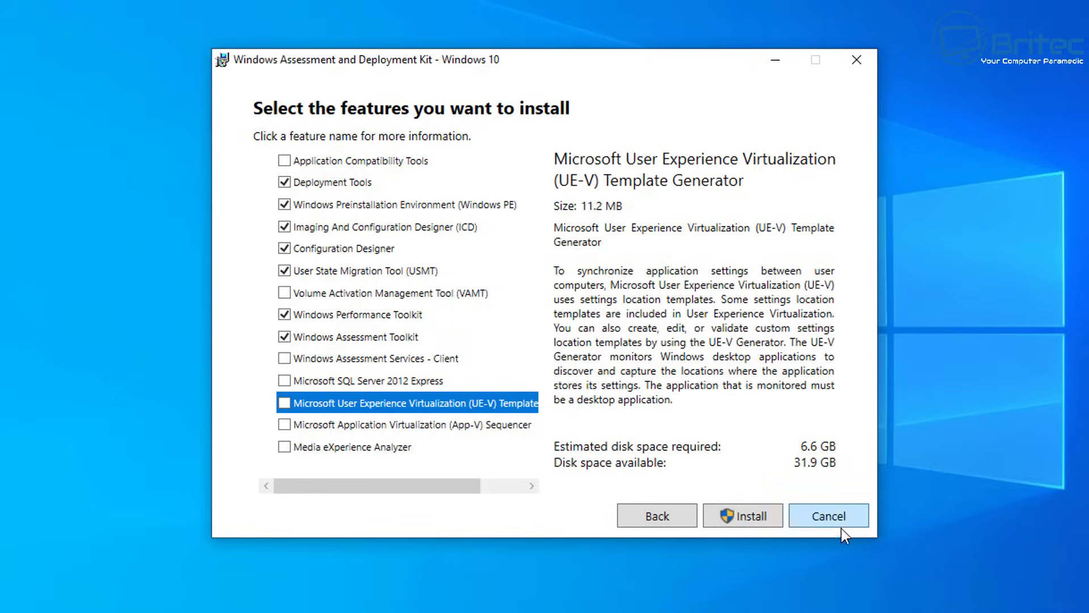
click(749, 513)
click(431, 424)
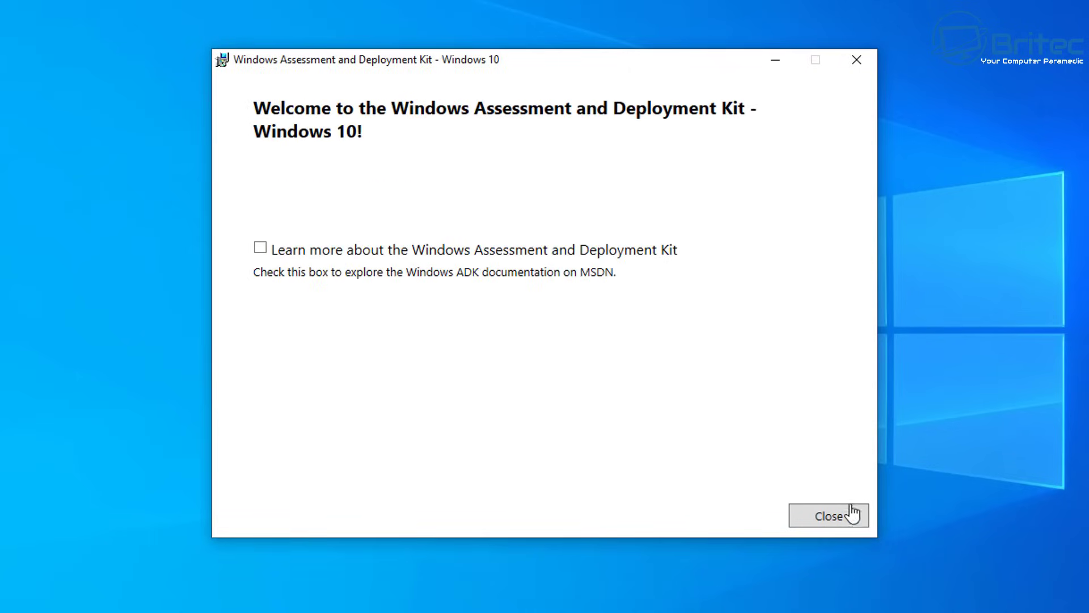
click(831, 519)
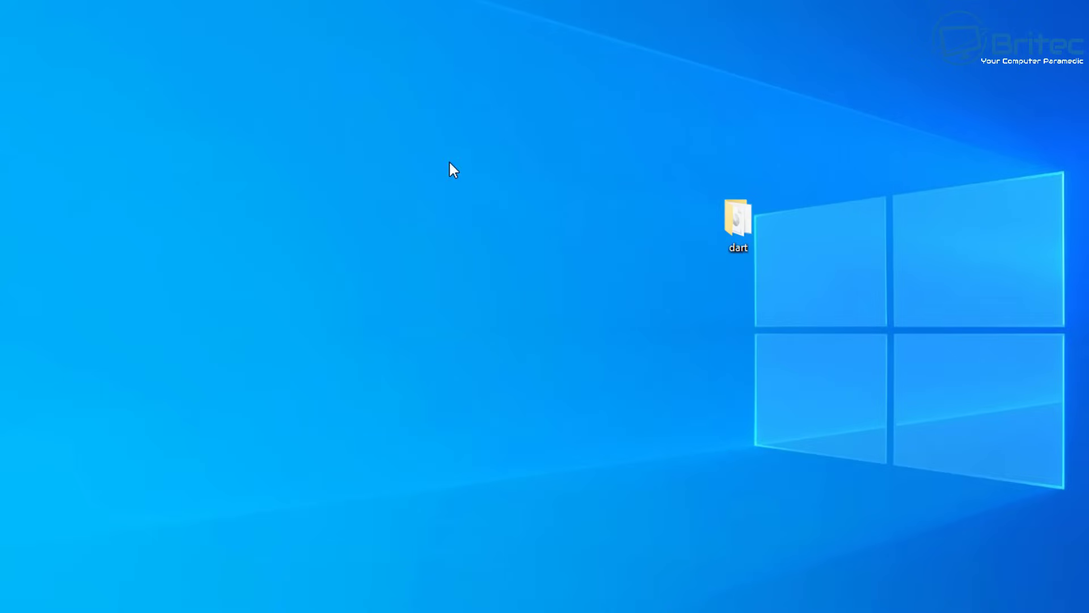
Step: Run adkwinpesetup from the desktop and install the Windows PE add-ons with default location and settings
drag(335, 0, 332, 136)
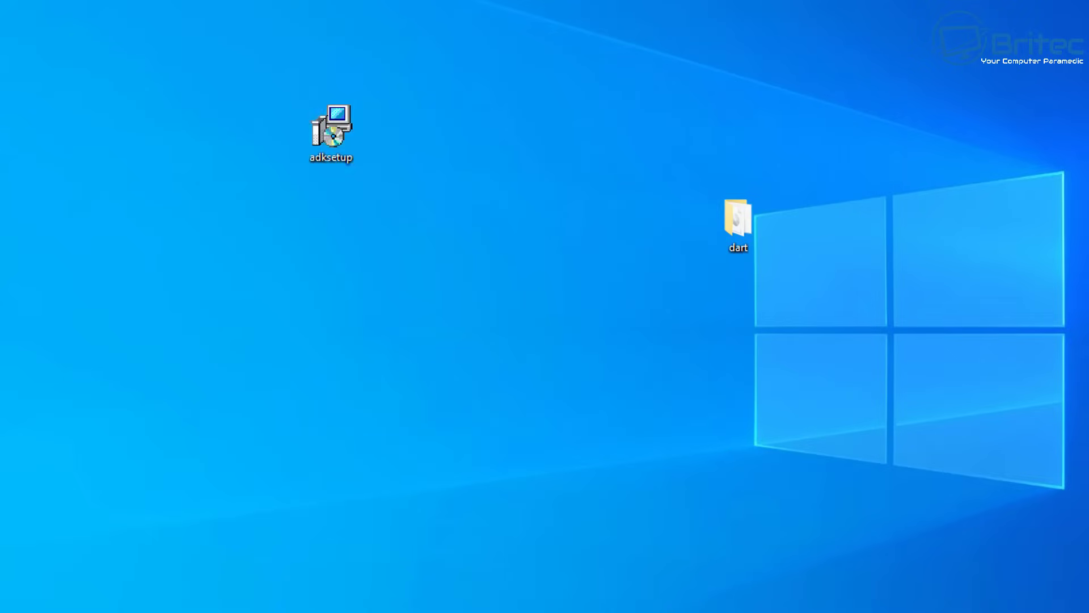
drag(470, 0, 472, 131)
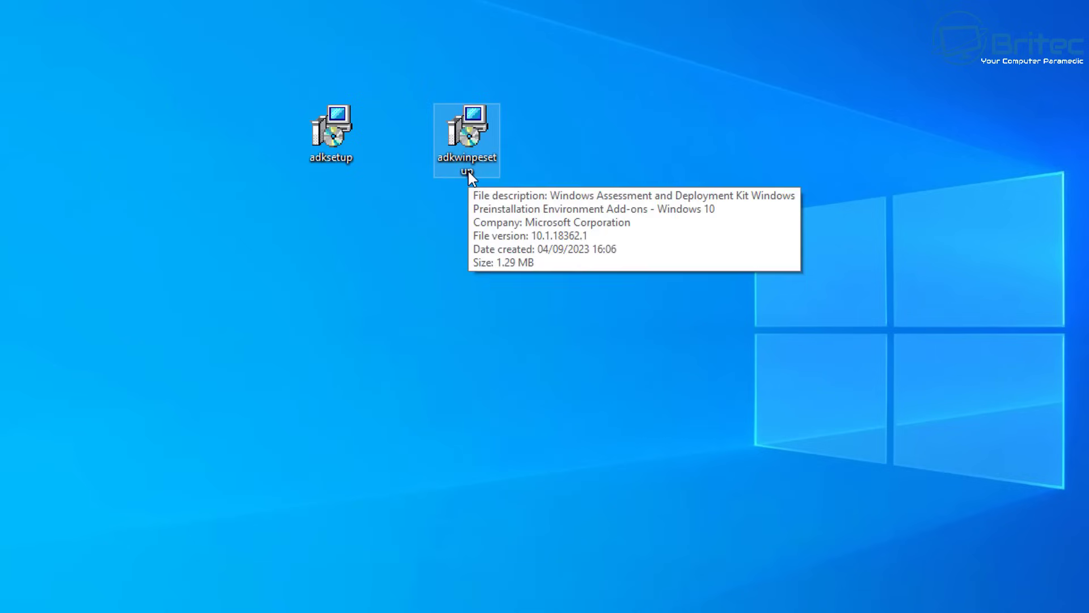
double_click(462, 146)
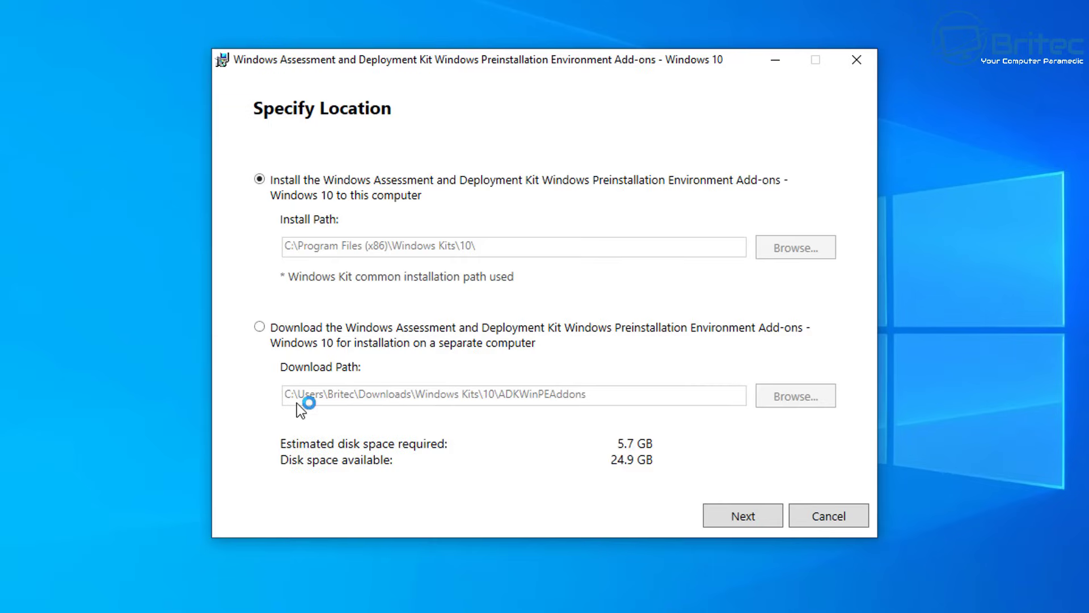
click(758, 522)
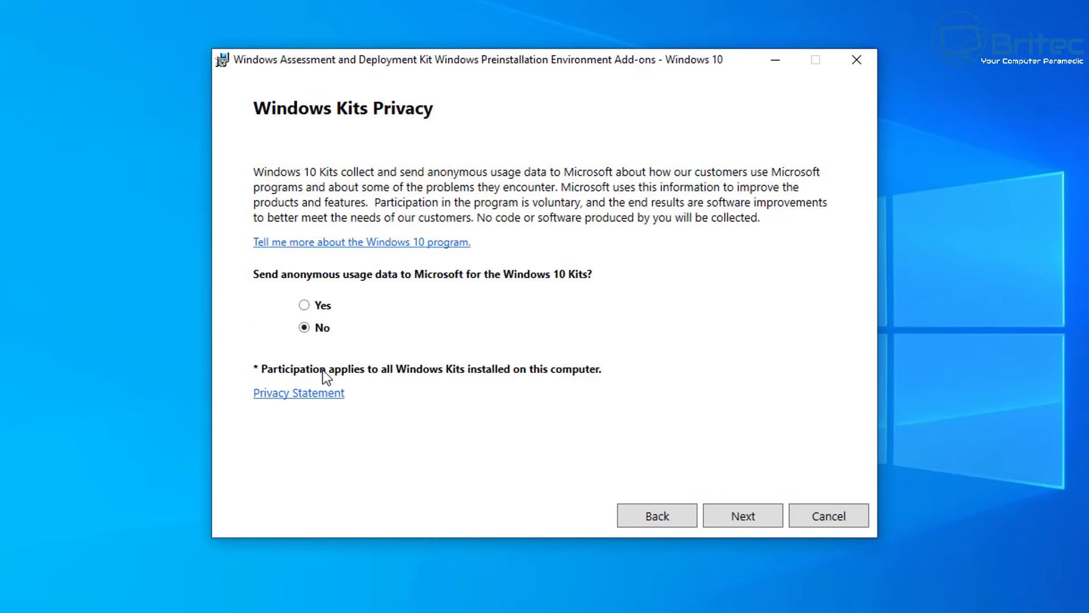
click(740, 512)
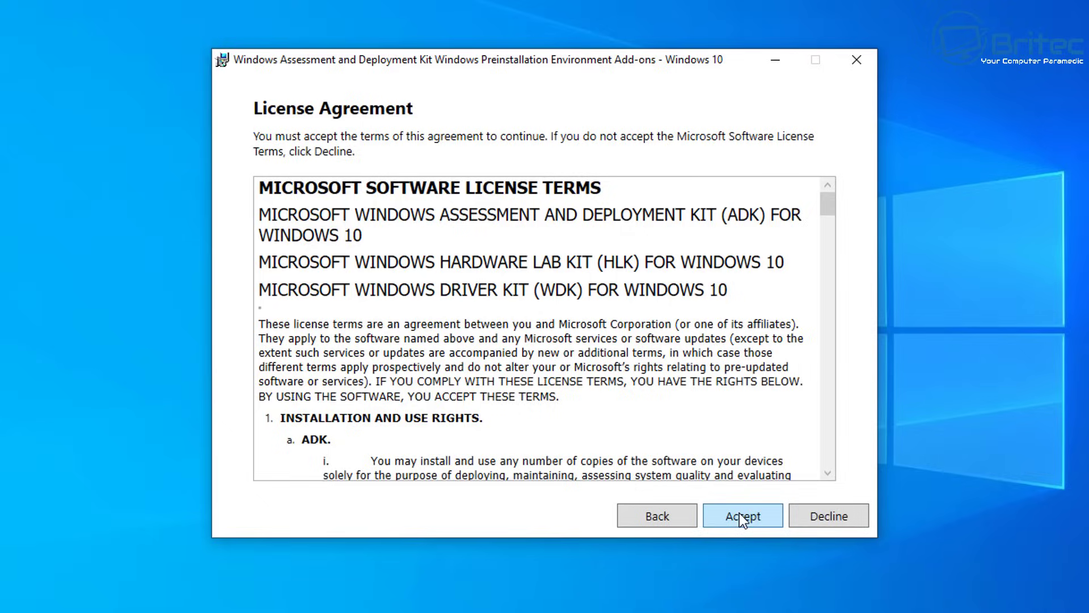
click(739, 513)
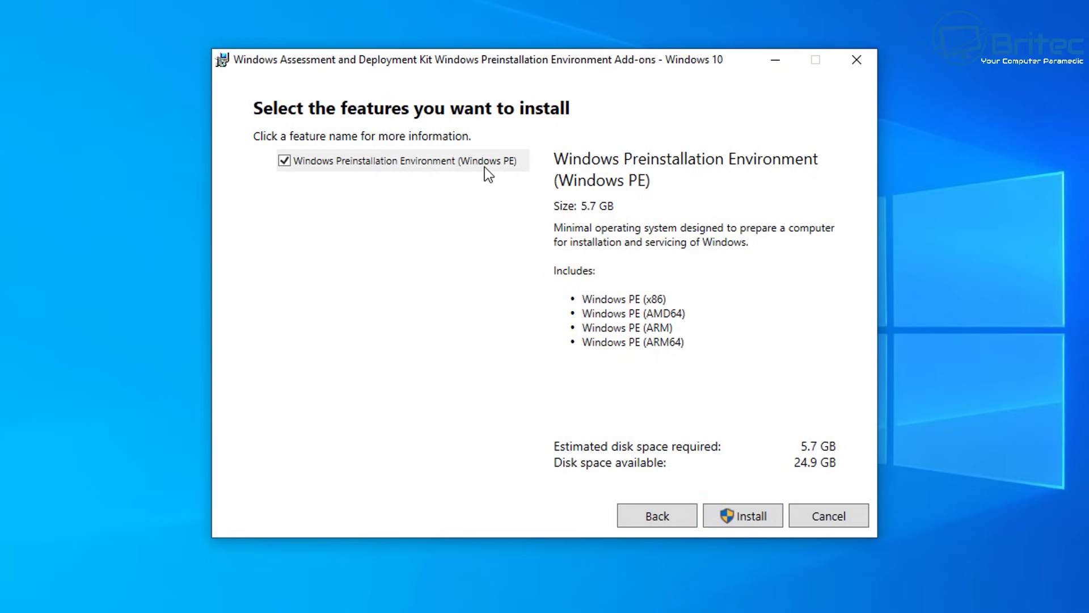
click(745, 514)
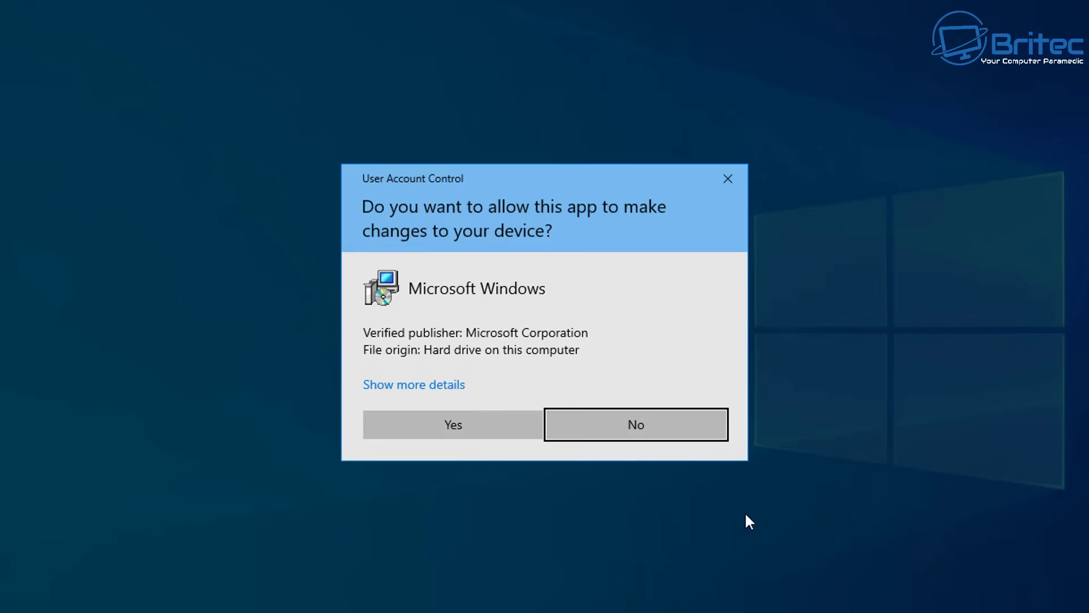
click(485, 422)
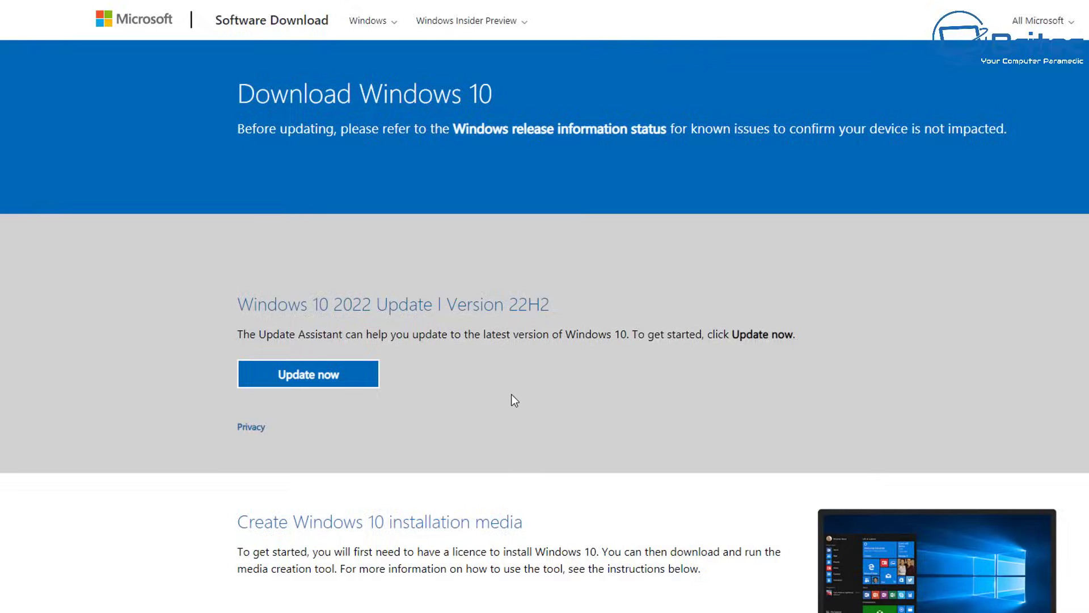
Step: Download the Windows 10 Media Creation Tool and run it with administrator permission
scroll(512, 397, down, 5)
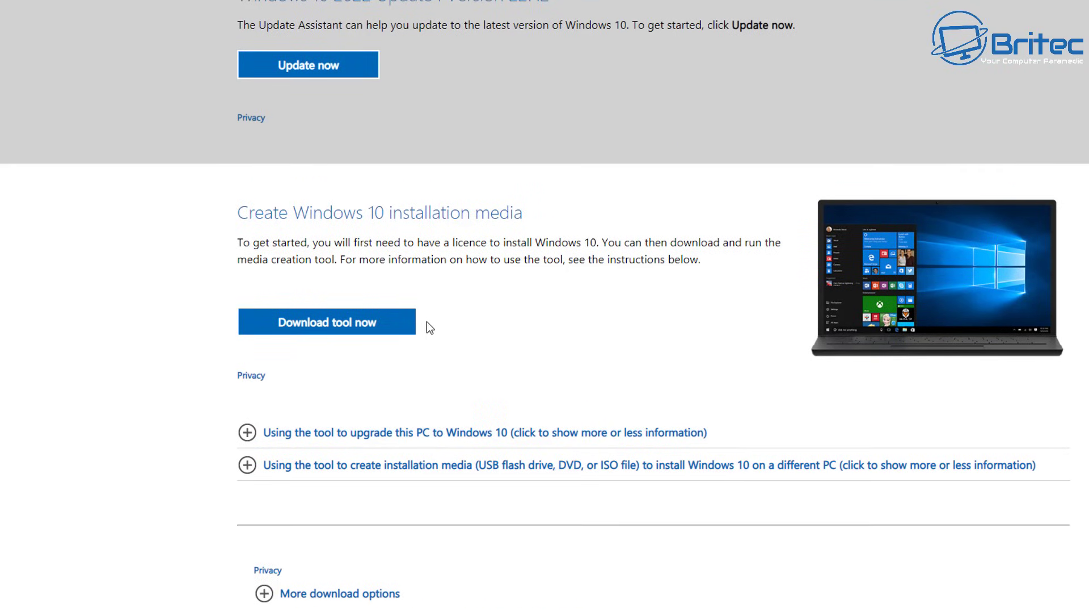
click(412, 323)
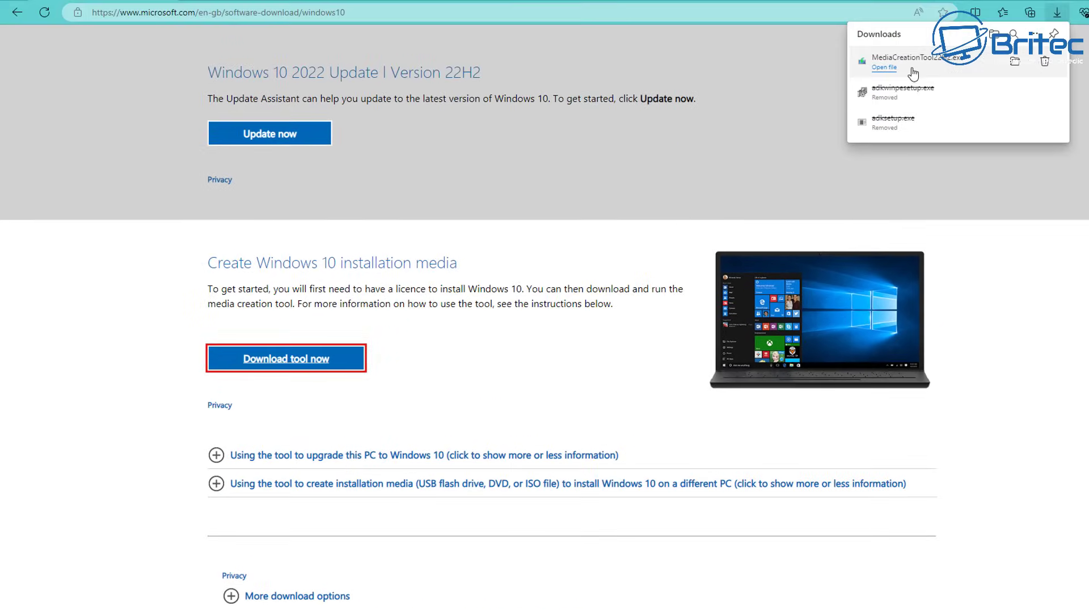
click(911, 69)
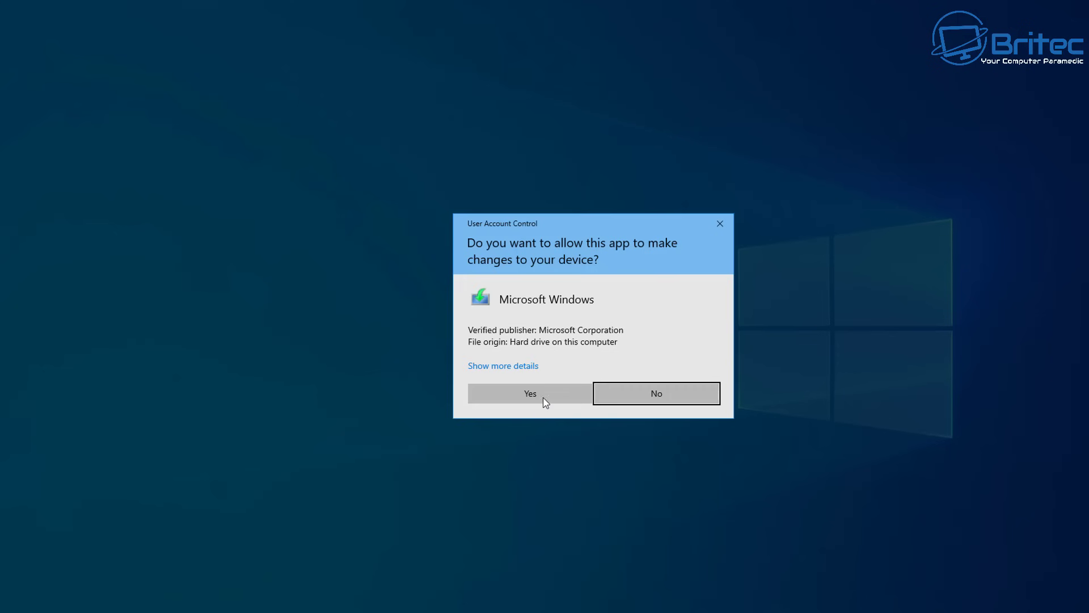
click(531, 394)
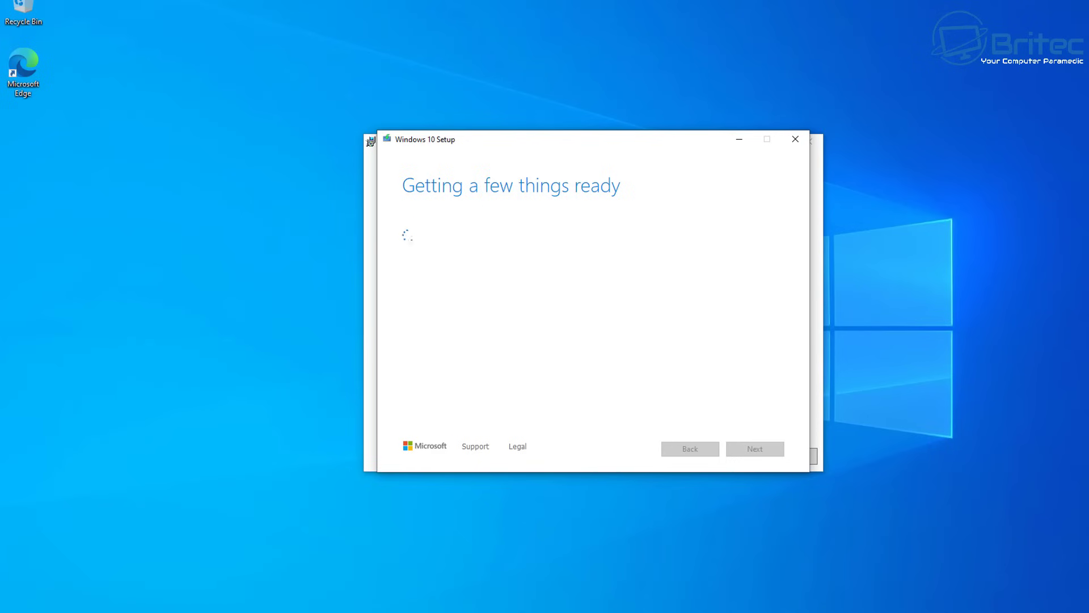
Step: Accept the licence and choose ISO installation media for another PC, without the recommended options
click(779, 454)
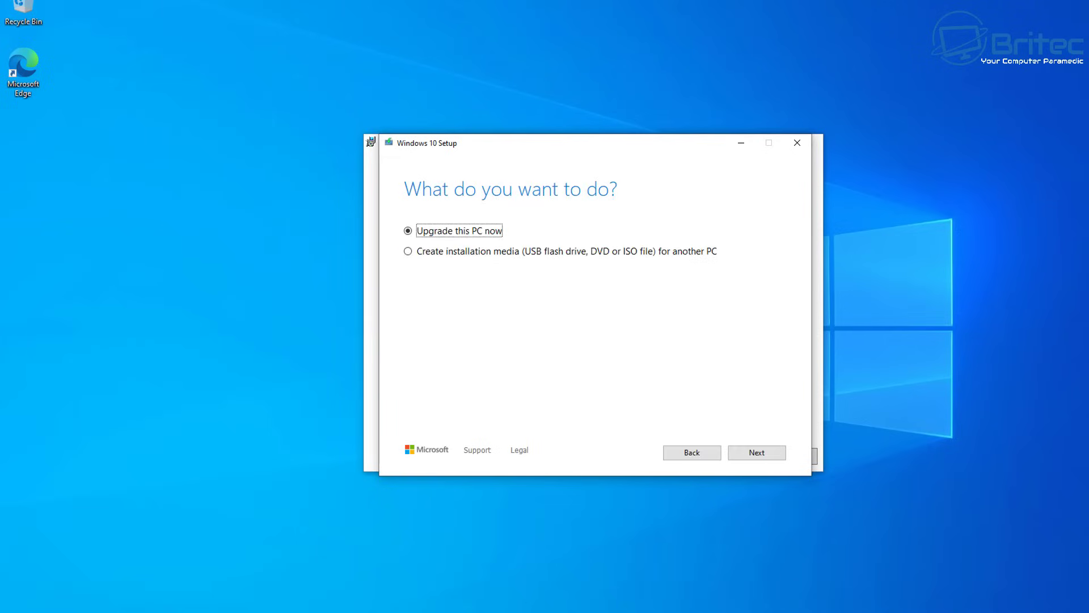
click(416, 256)
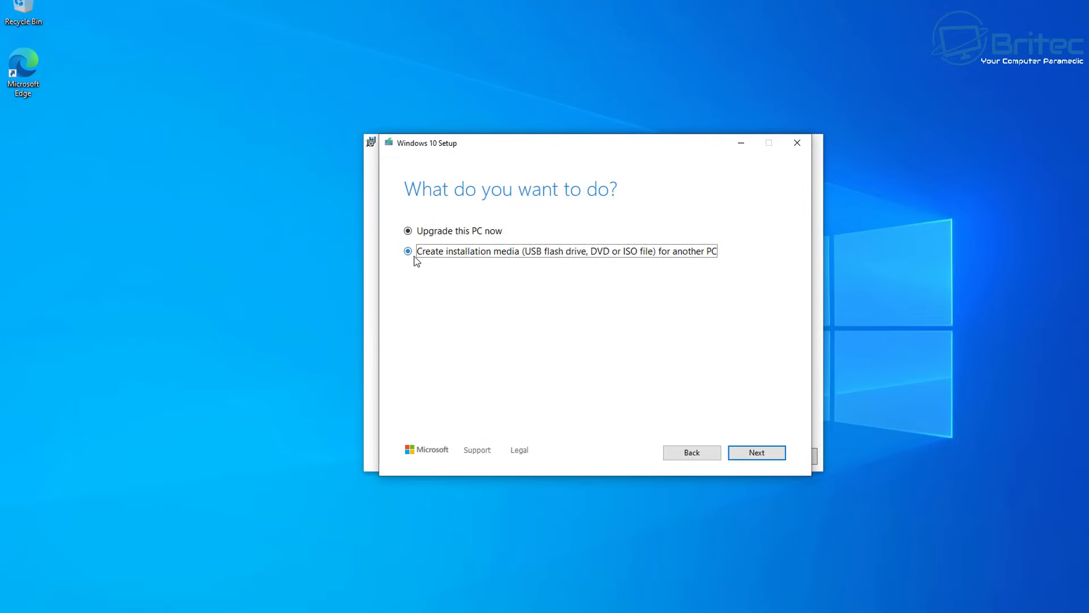
click(762, 454)
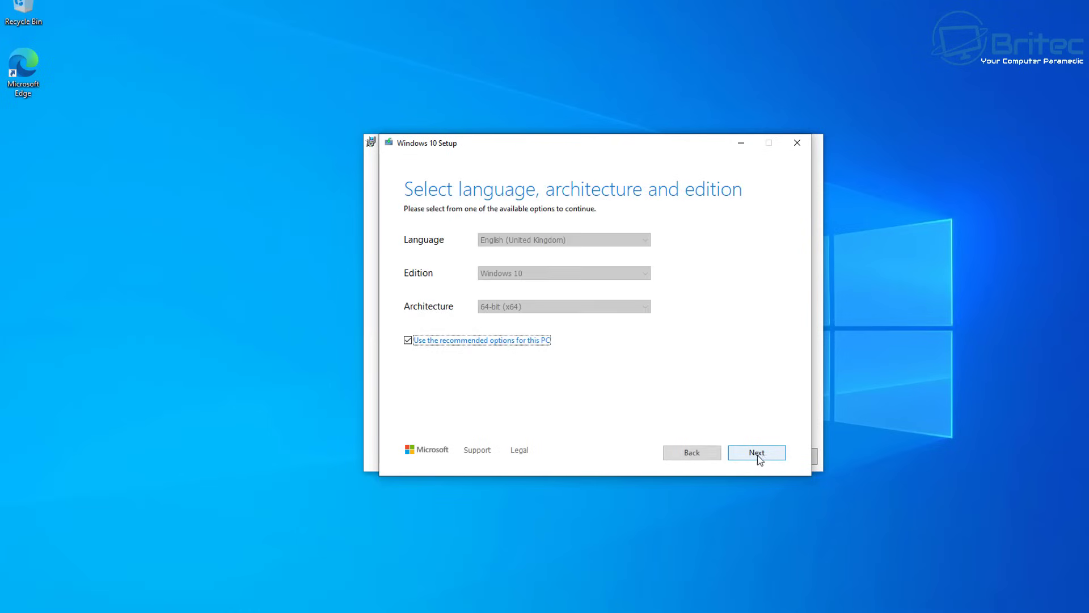
click(446, 341)
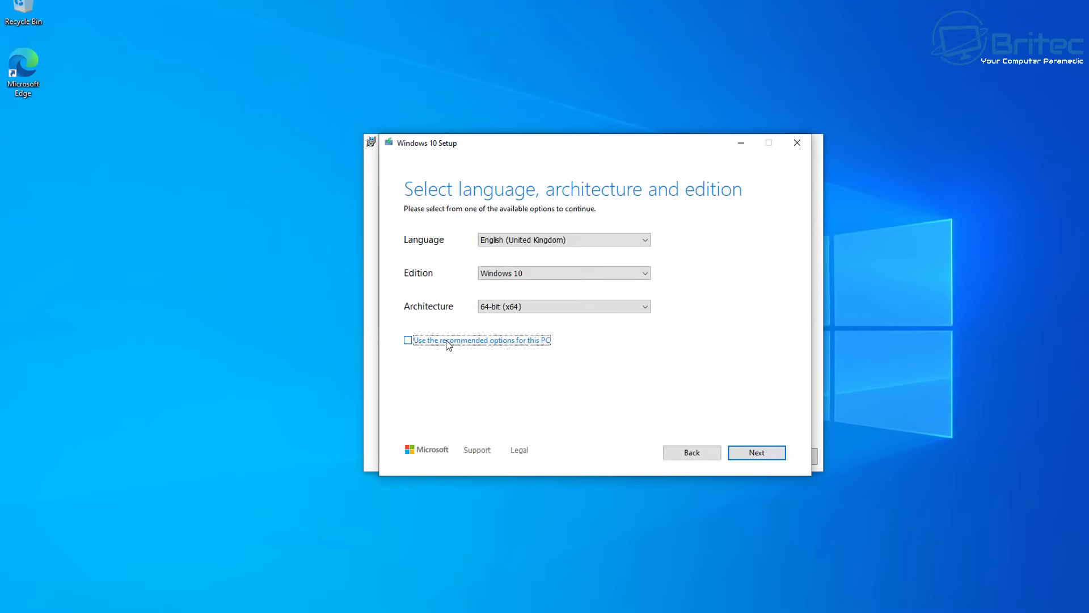
click(762, 454)
click(430, 275)
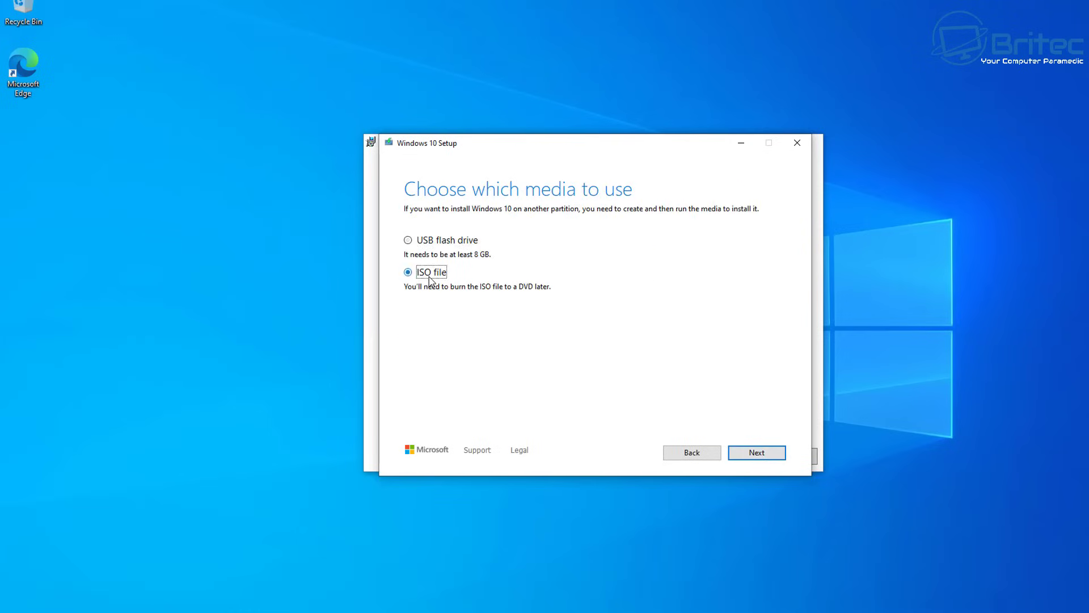
click(771, 454)
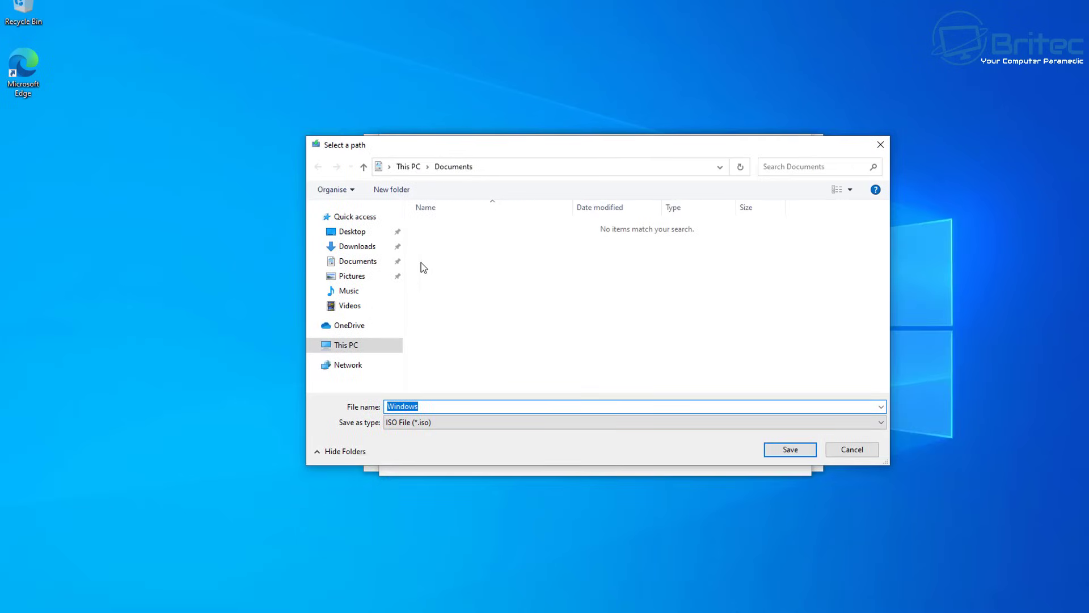
Step: Name the ISO Windows10, save it in Downloads and start the download
click(424, 406)
text(10)
click(355, 247)
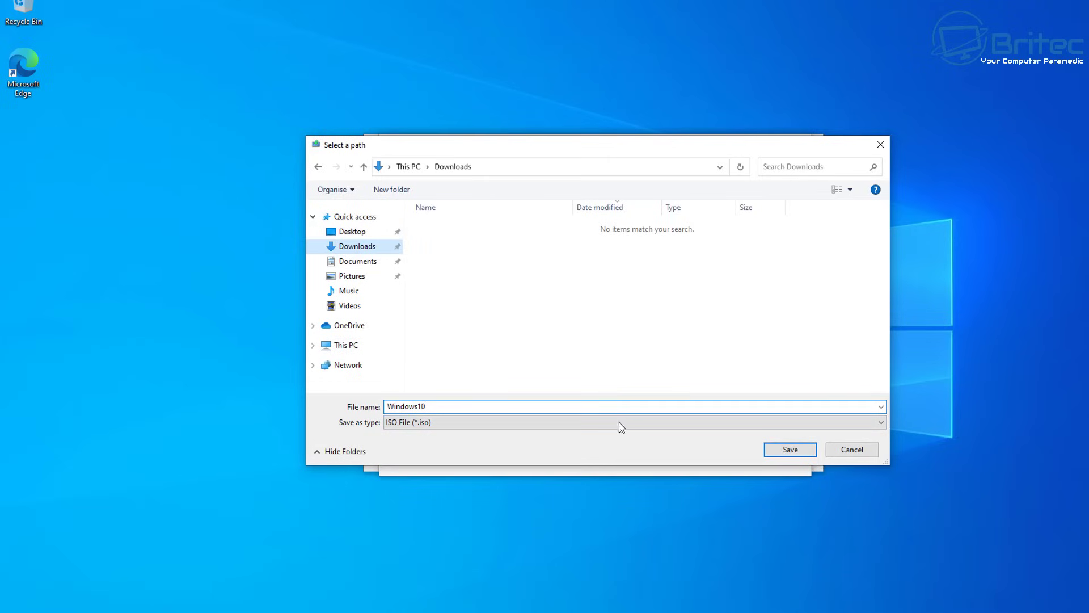
click(790, 450)
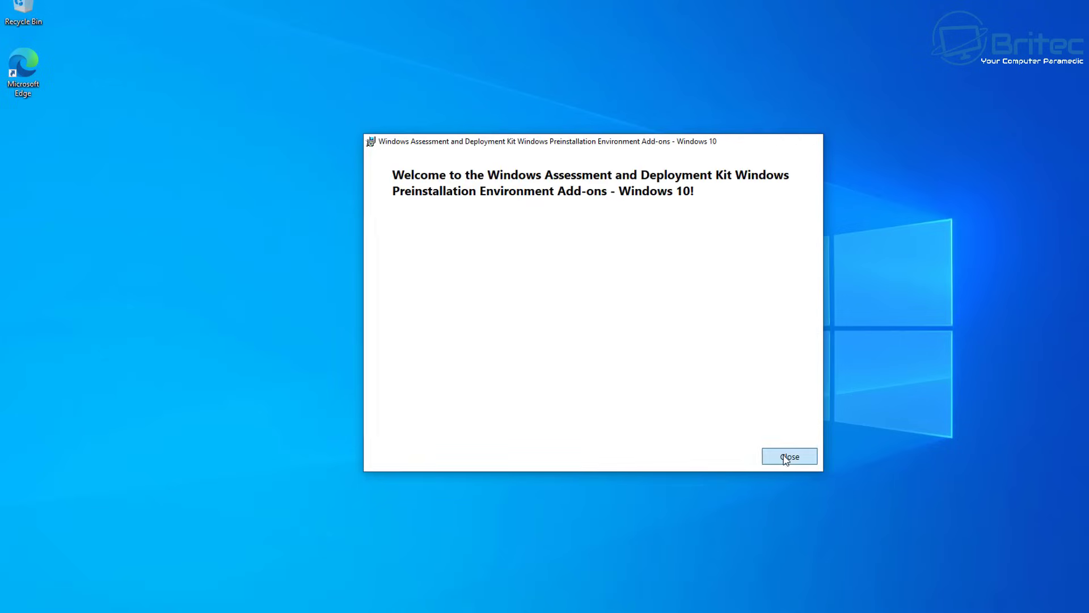
Step: Close the finished WinPE setup and run MSDaRT100 from E:\DaRT\DaRT 10\Installers\en-us\x64
click(784, 457)
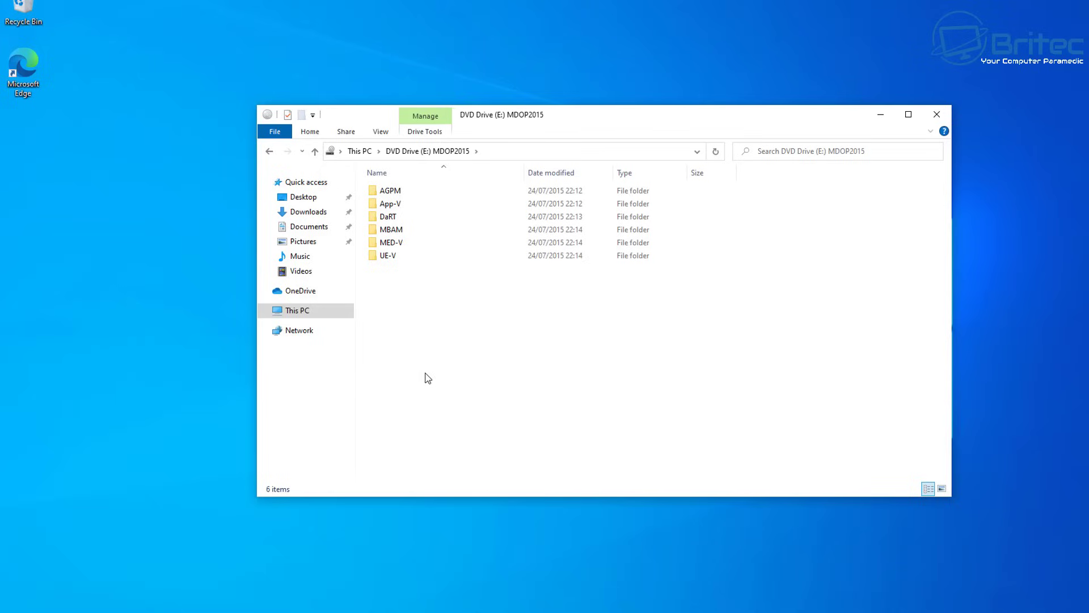
double_click(388, 217)
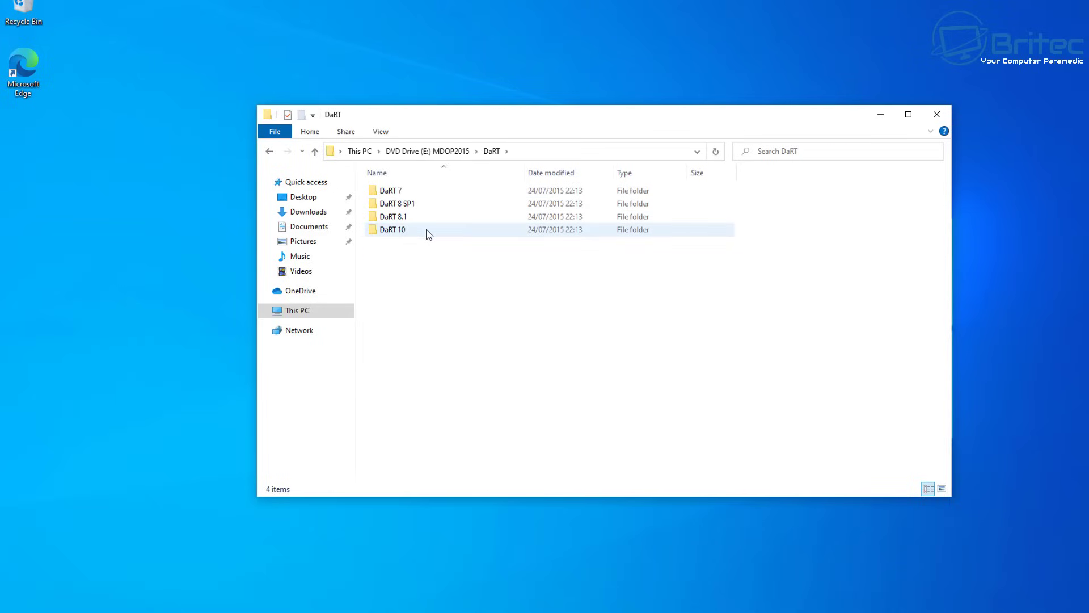
double_click(428, 234)
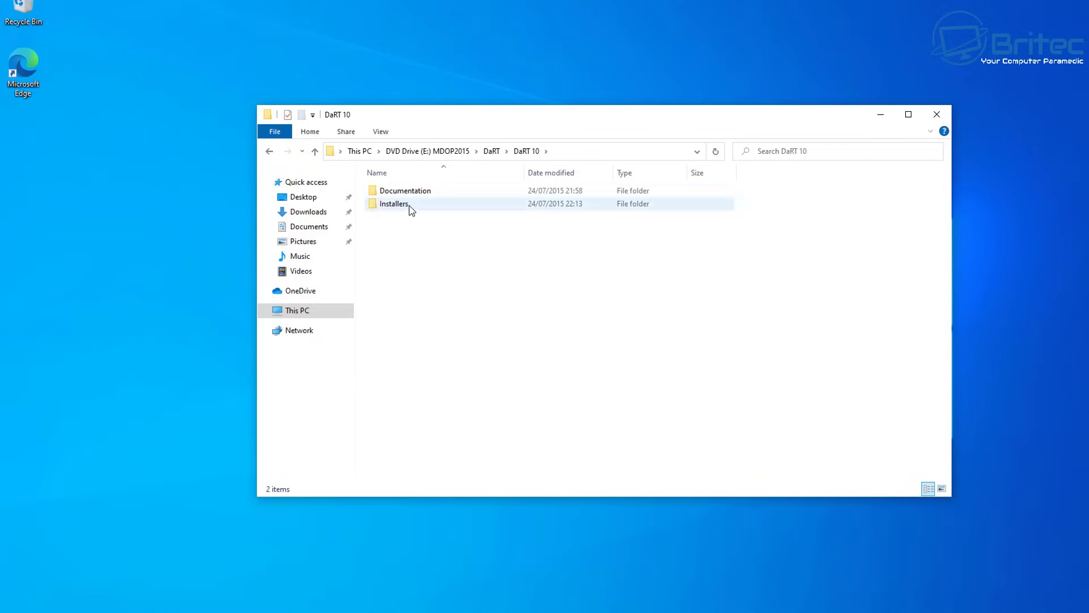
click(422, 207)
double_click(423, 206)
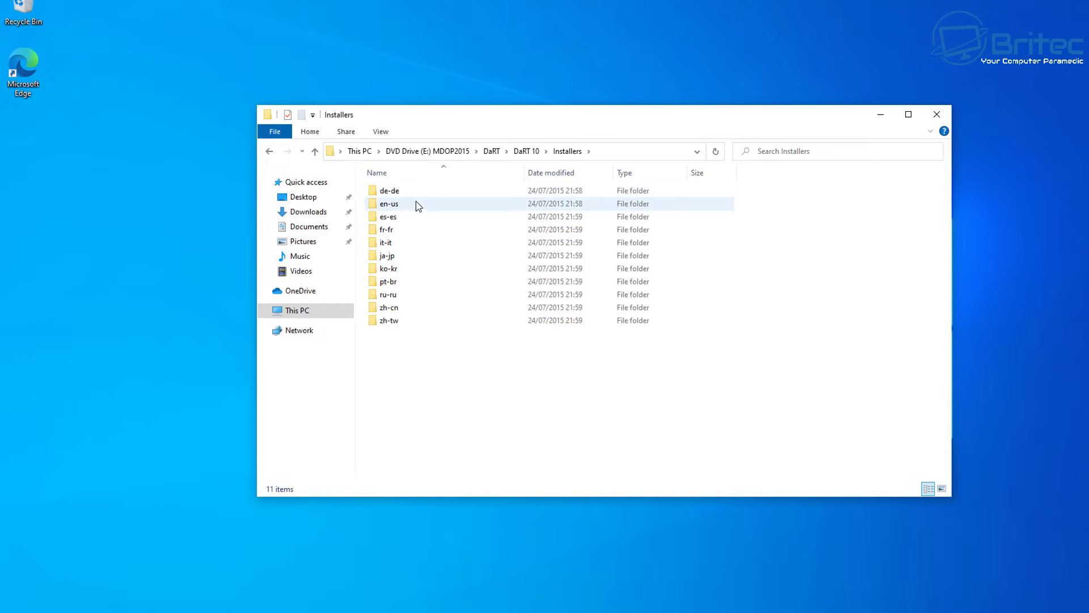
double_click(417, 203)
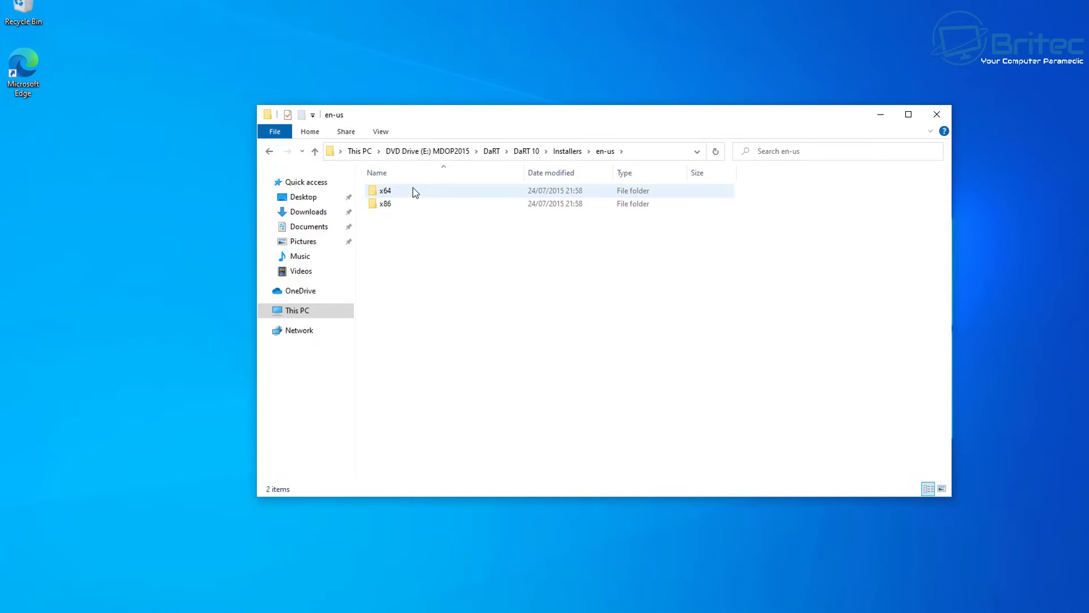
click(414, 191)
double_click(415, 193)
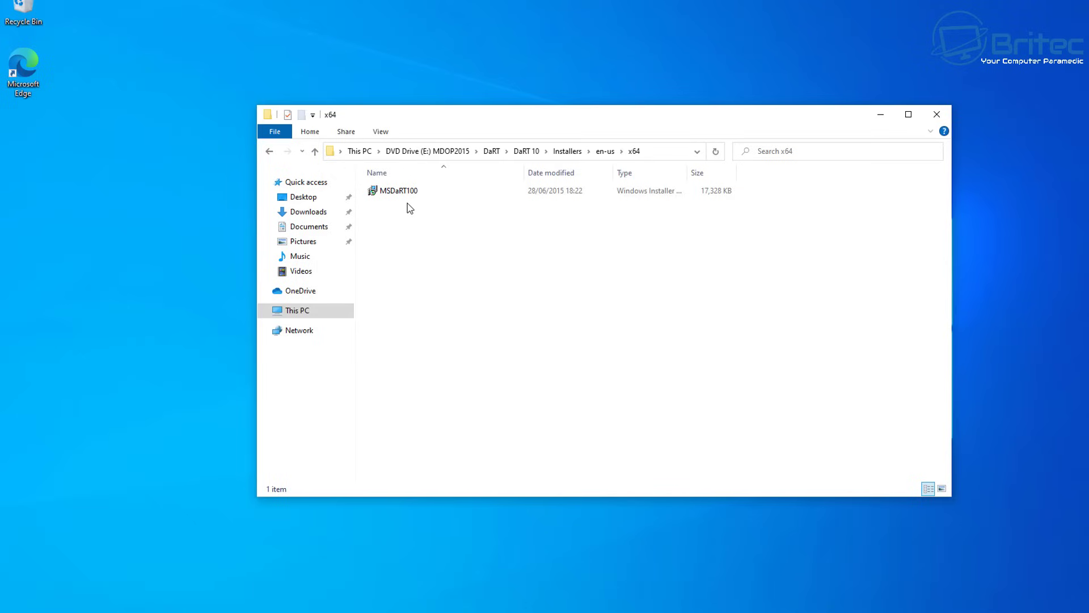
double_click(402, 192)
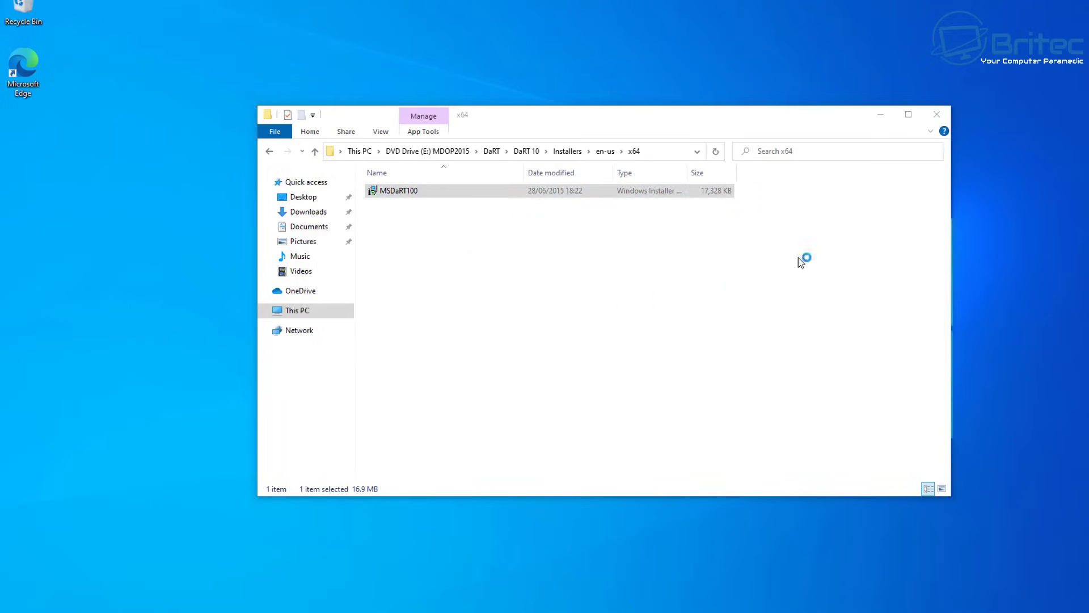
click(881, 117)
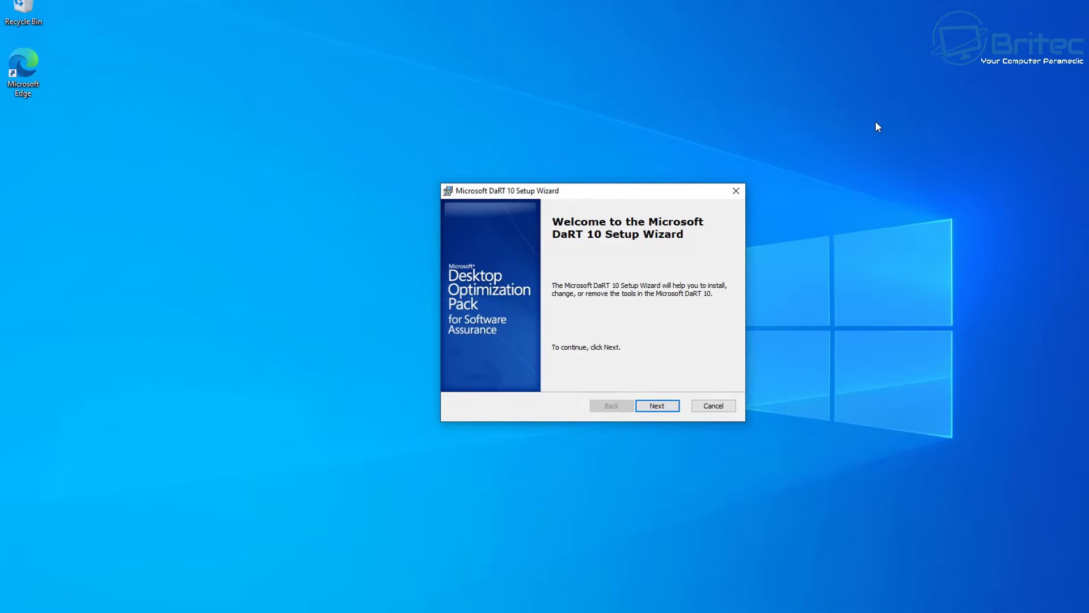
Step: Accept the DaRT 10 licence, enable Microsoft Update and keep the default installation folder
click(656, 407)
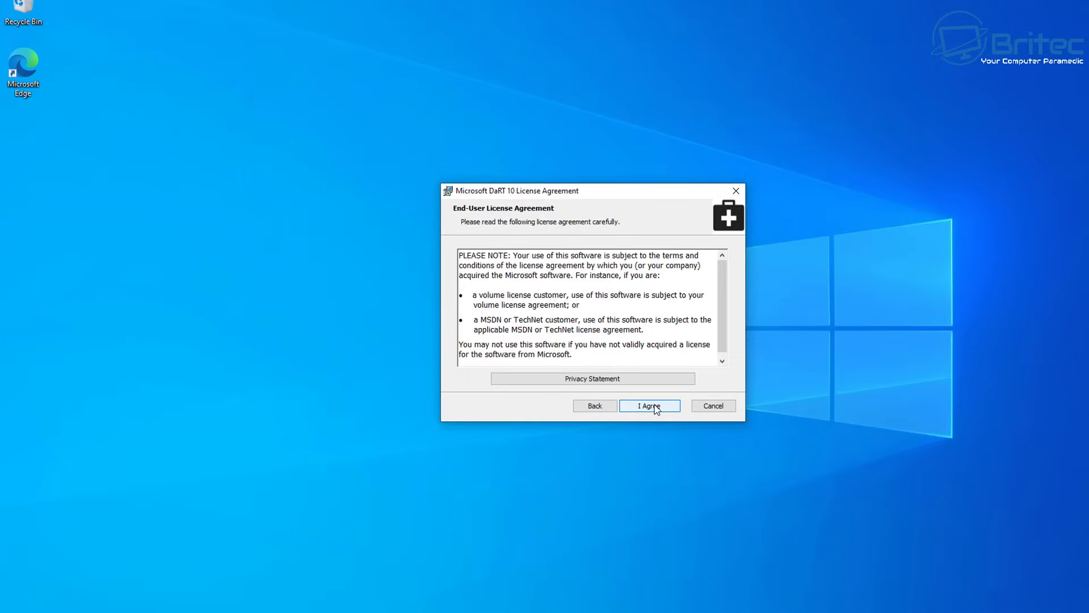
click(655, 406)
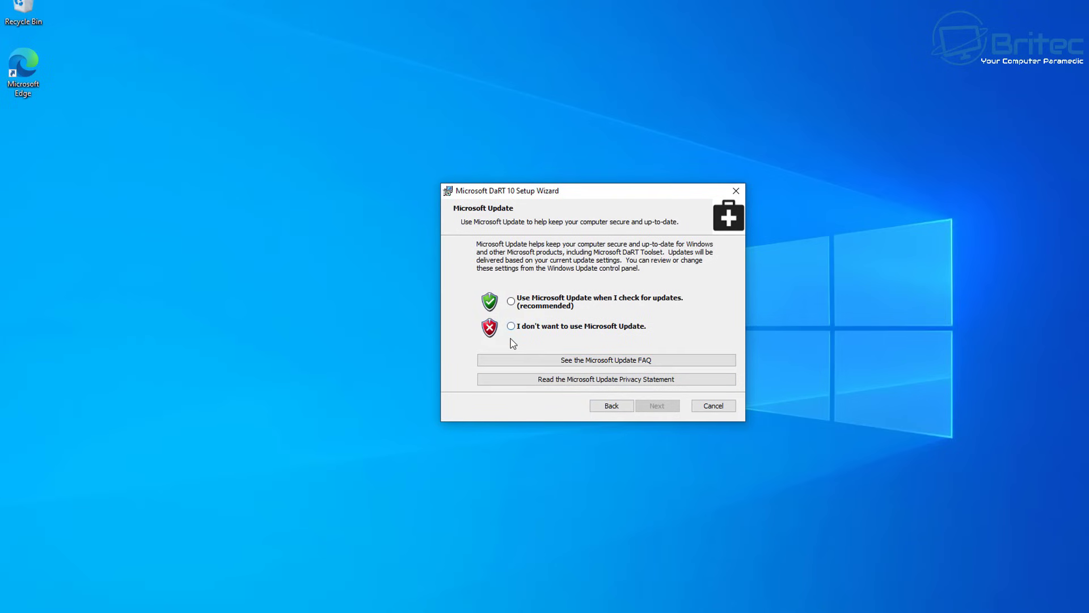
click(512, 301)
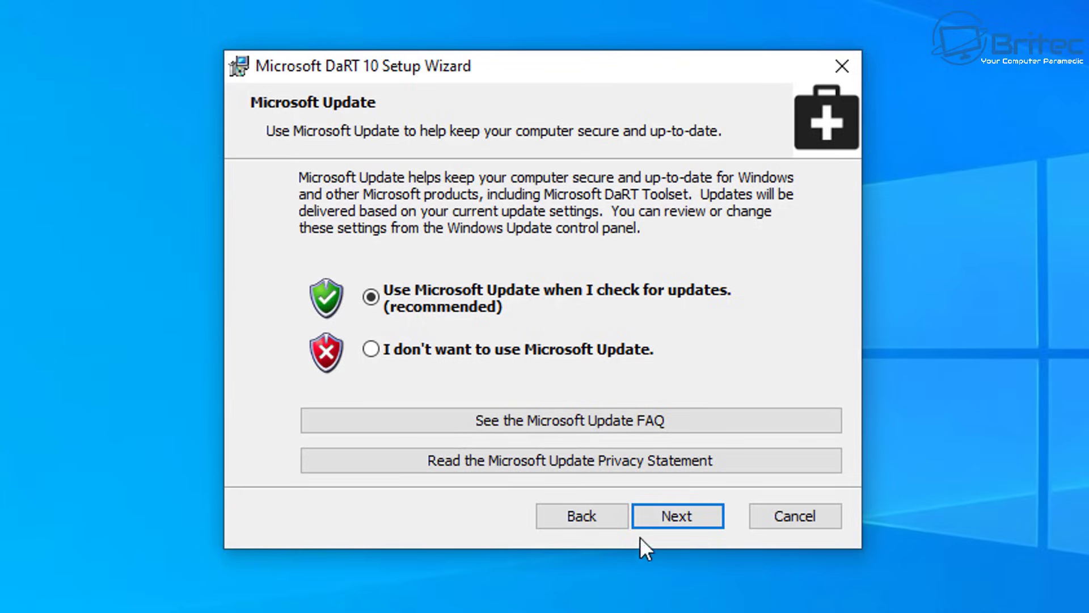
click(696, 514)
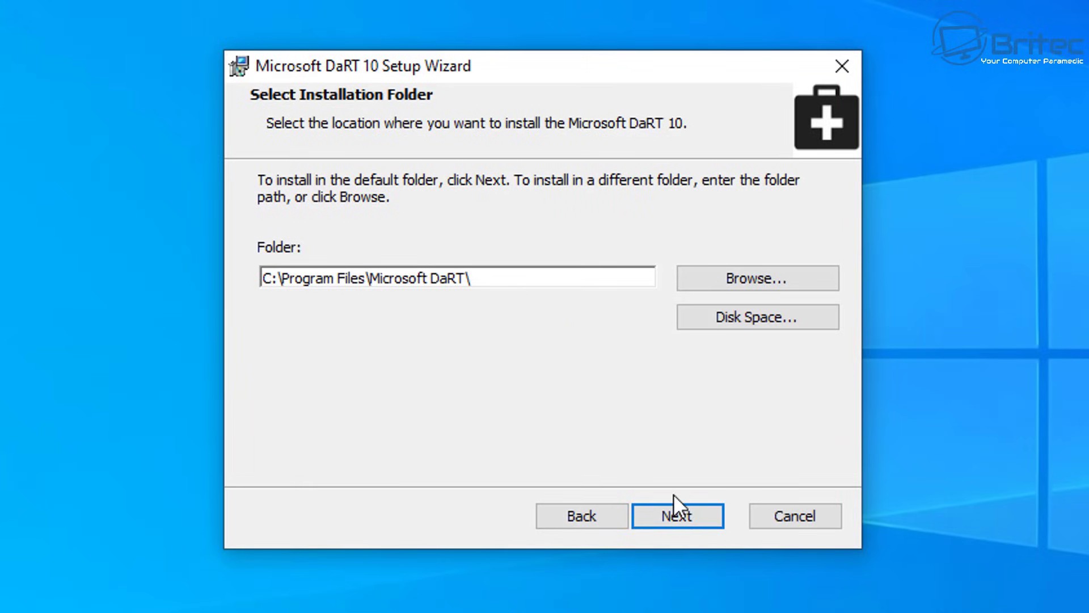
click(670, 512)
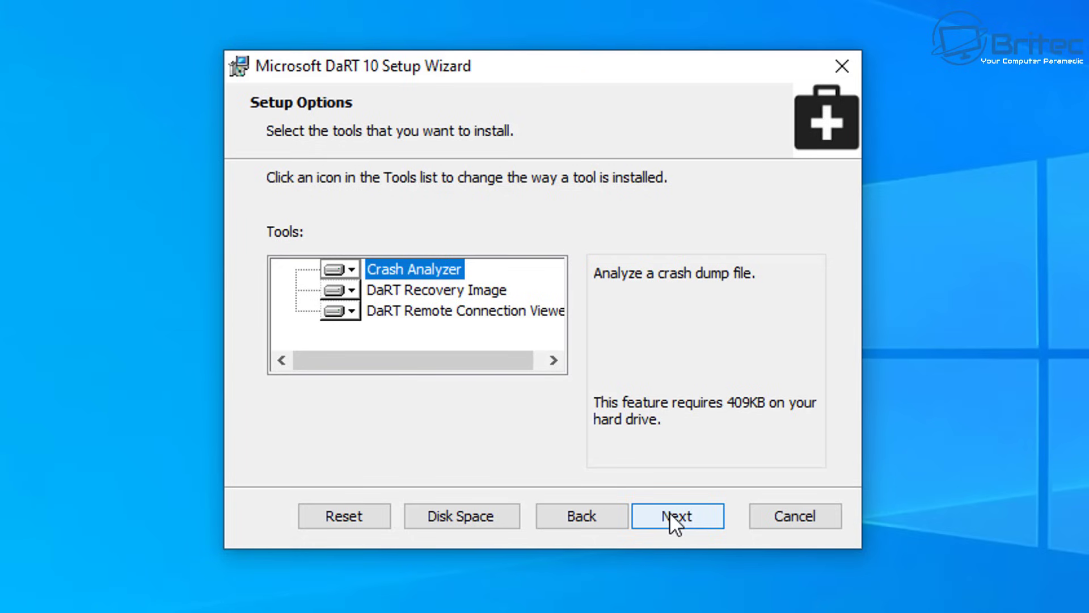
Step: Keep the default tool options, install DaRT 10 and finish the wizard
click(351, 278)
click(350, 276)
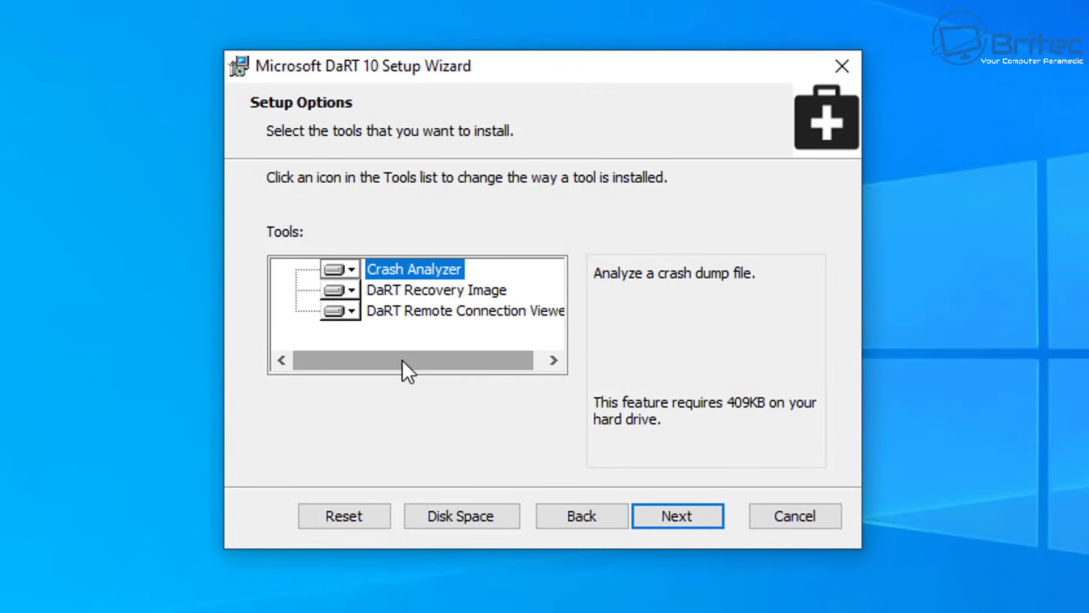
mouse_move(478, 361)
mouse_down()
mouse_move(526, 360)
mouse_move(471, 359)
mouse_up()
click(683, 518)
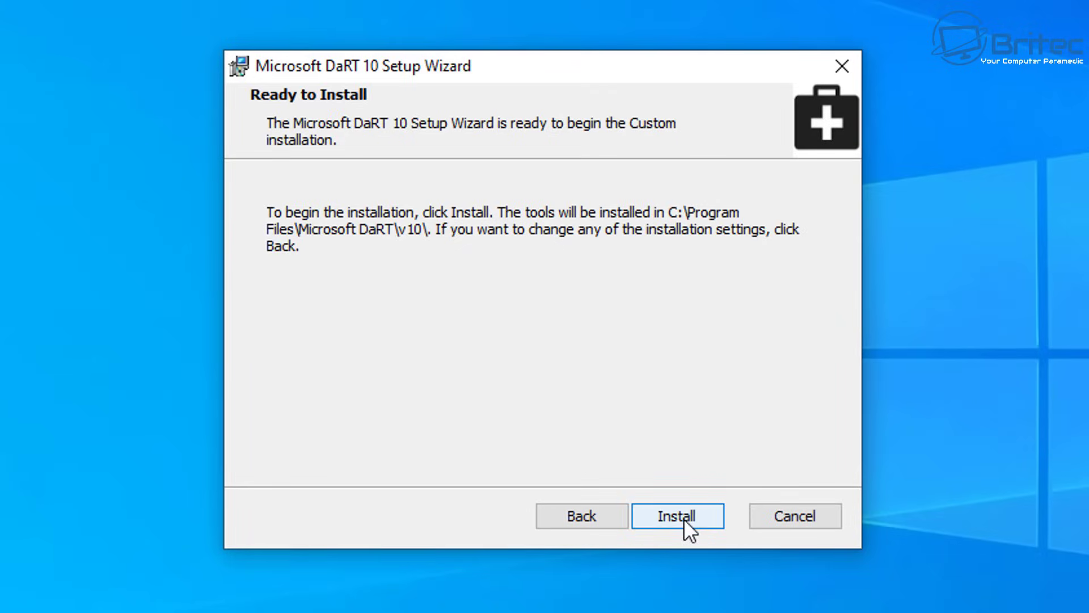
click(683, 518)
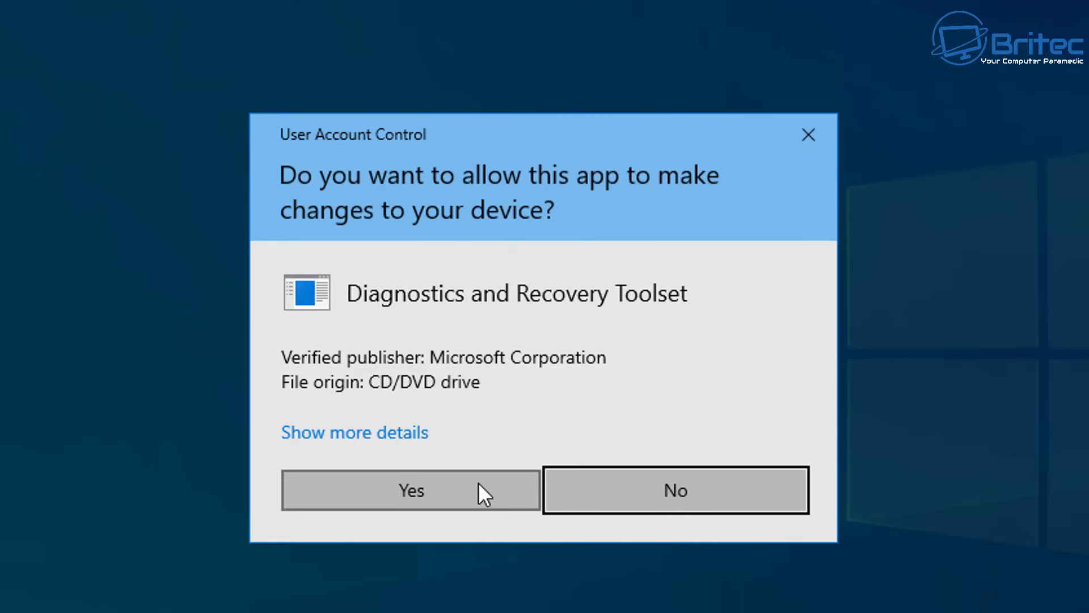
click(477, 491)
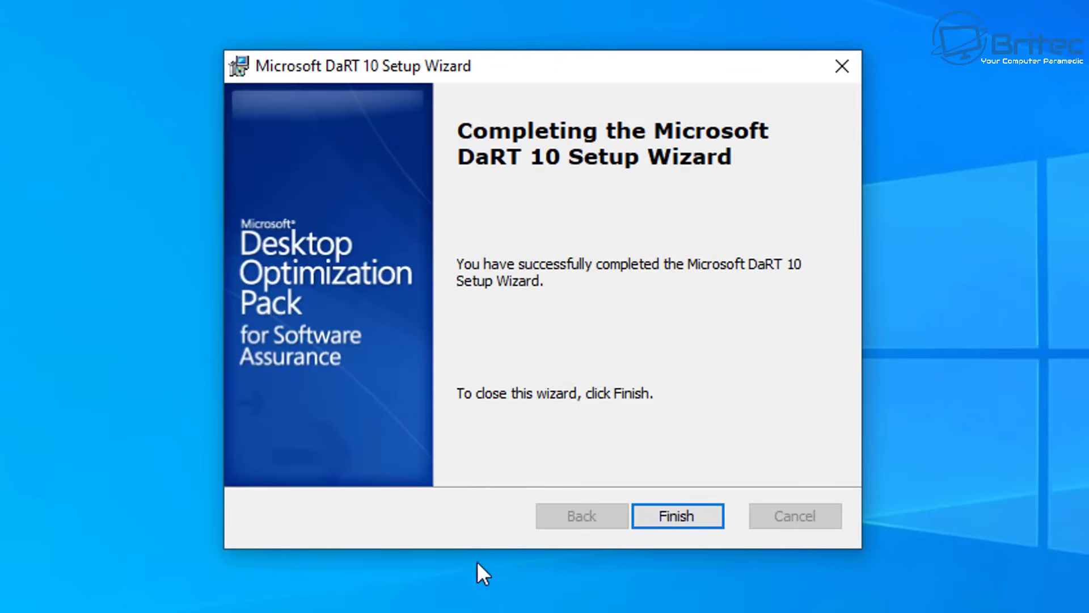
click(672, 519)
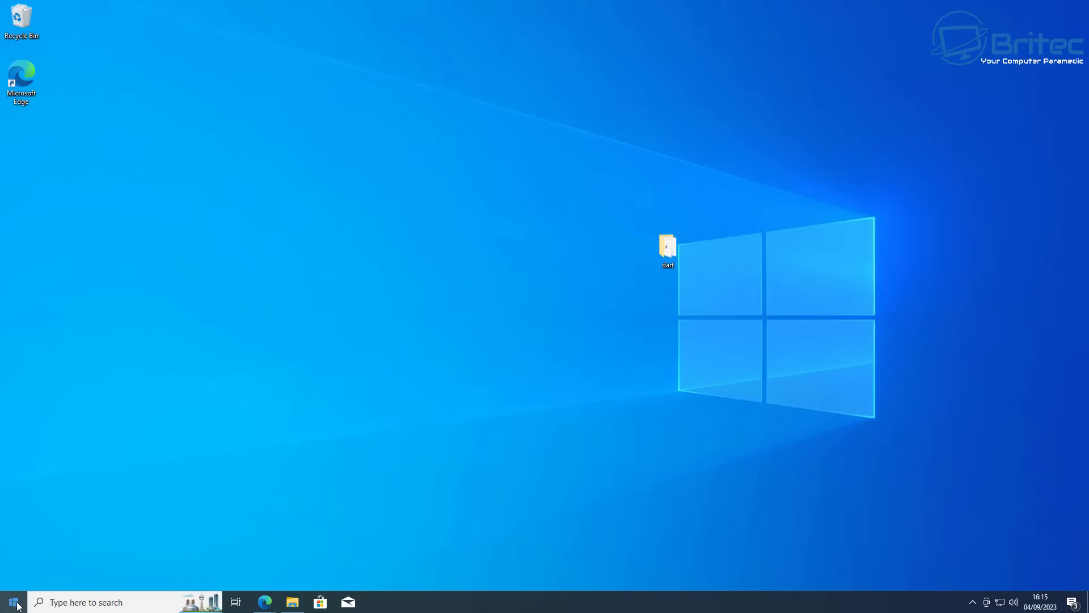
Step: Launch the DaRT Recovery Image tool from the Start menu and advance to the Windows 10 media step
click(13, 601)
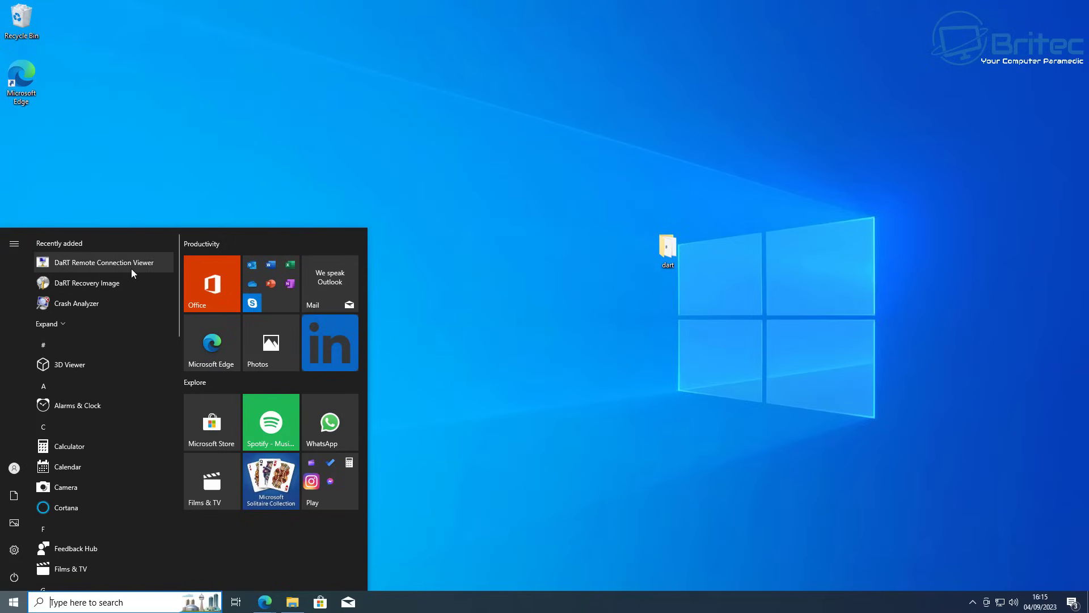
click(104, 287)
click(482, 374)
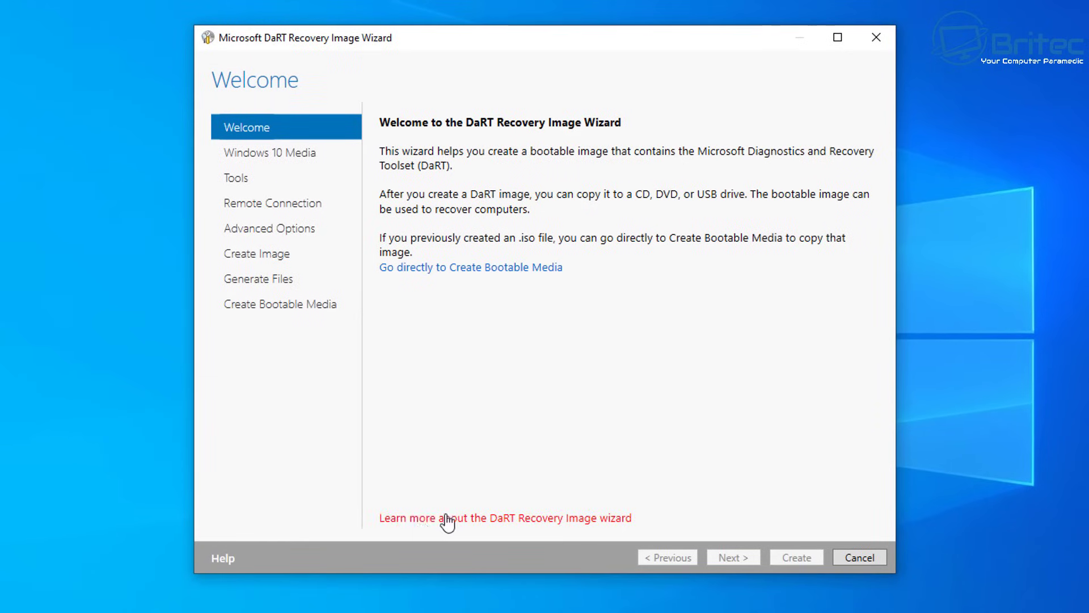
click(736, 560)
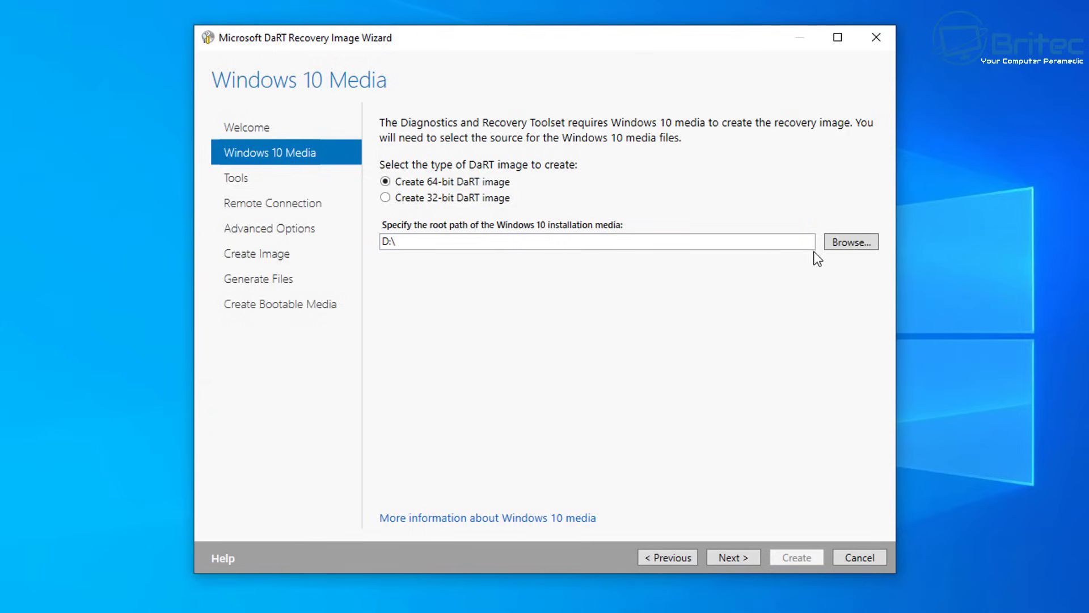
Step: Set DVD Drive E:\ as the Windows 10 media source and continue to Tools
click(842, 241)
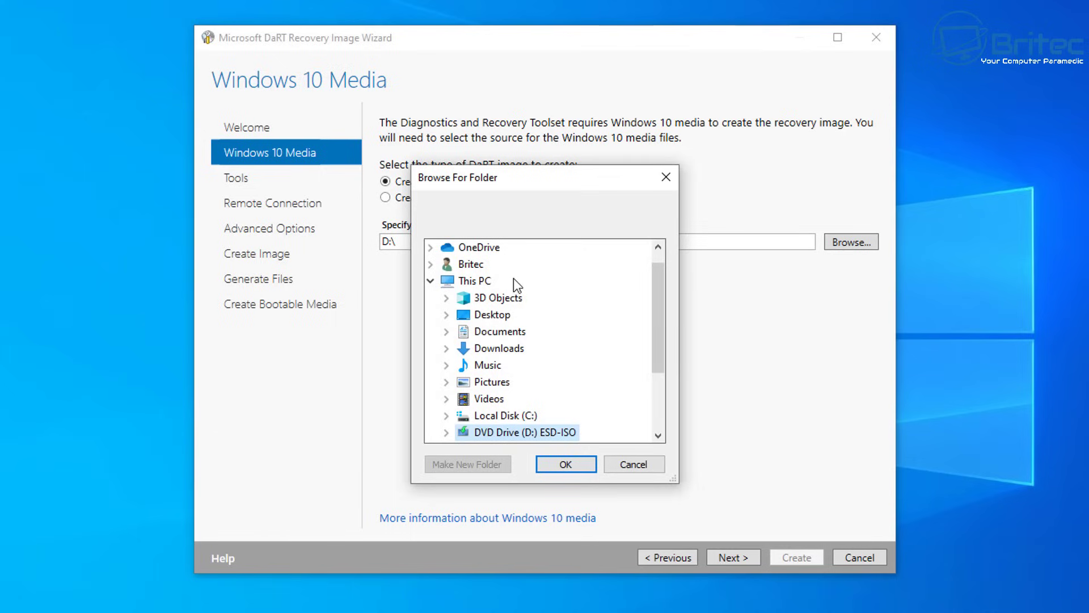
scroll(518, 316, down, 2)
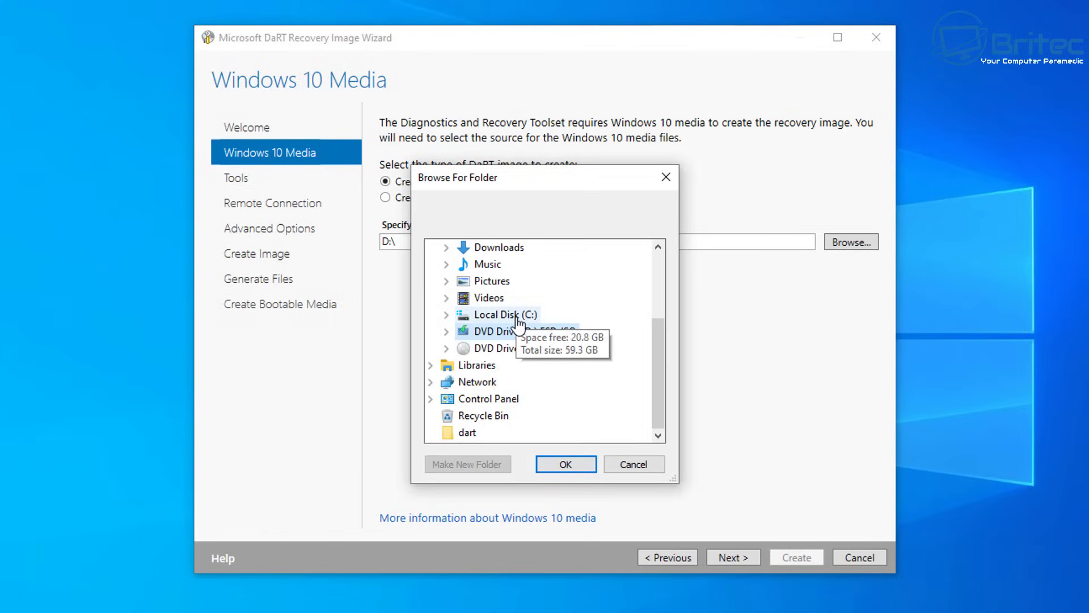
click(499, 350)
click(566, 464)
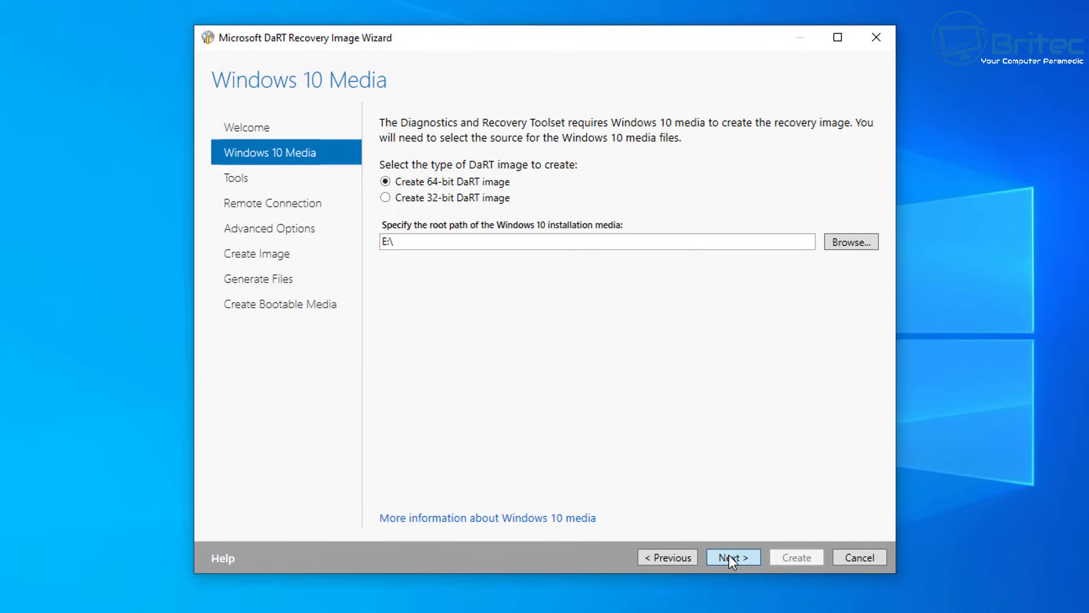
click(730, 555)
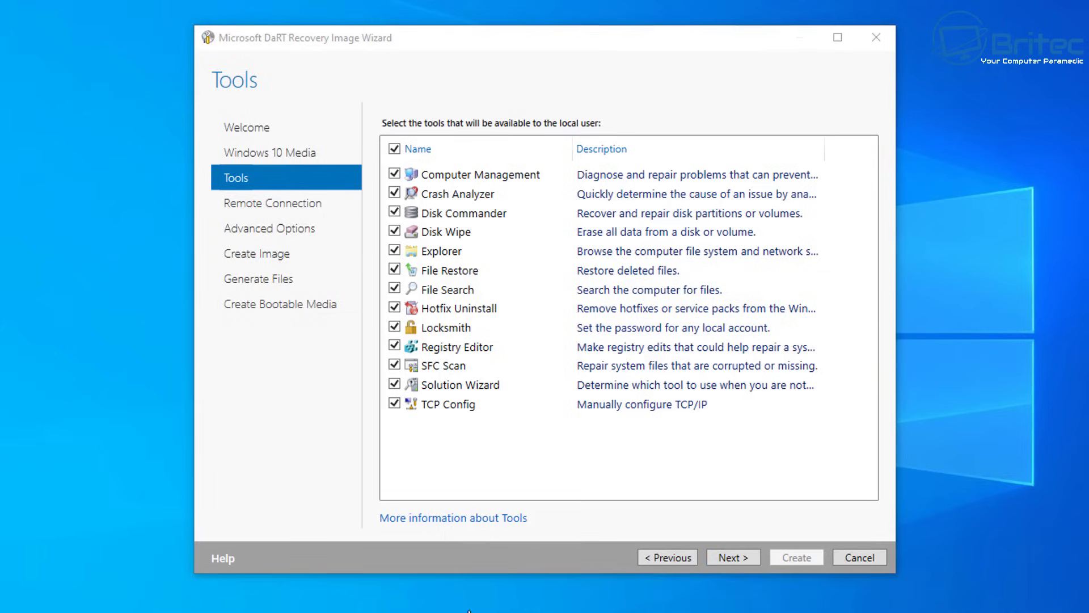
Step: Keep every recovery tool and allow remote connections on a Windows-chosen port, adding no extra drivers
click(733, 558)
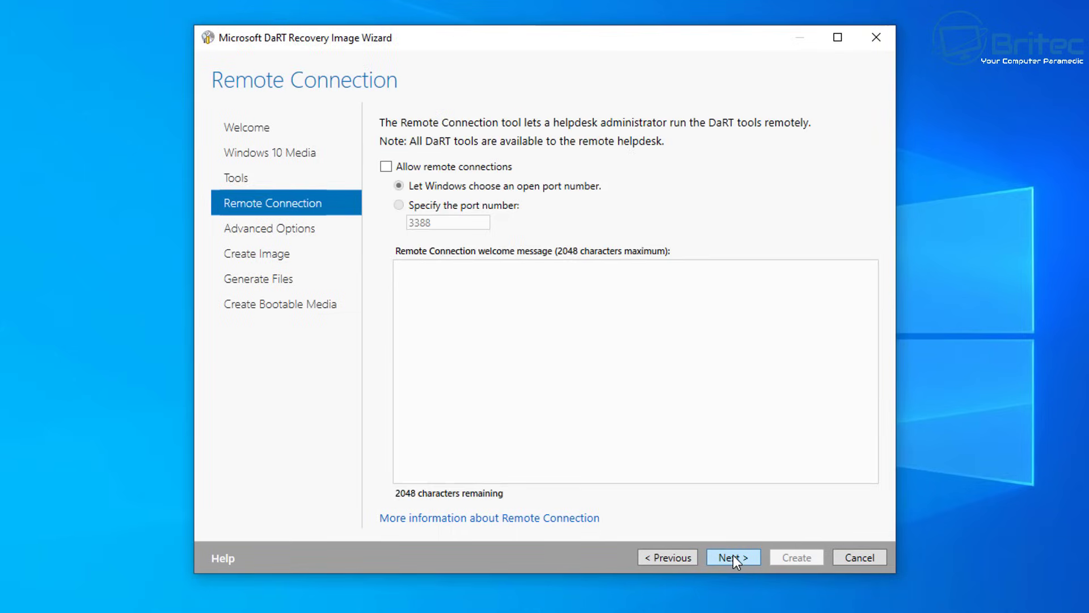
click(393, 165)
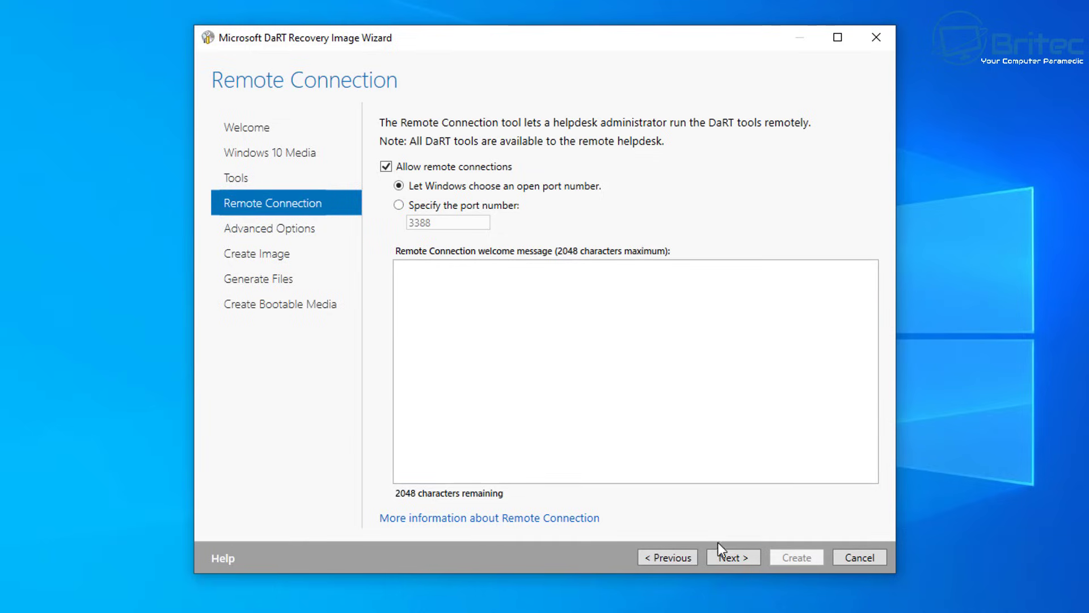
click(728, 556)
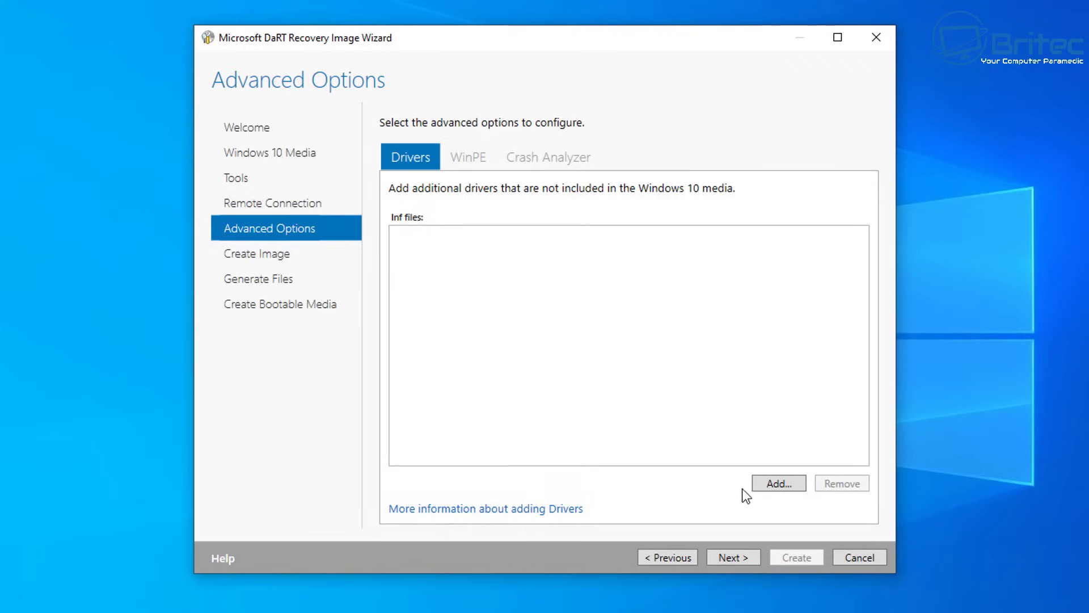
click(770, 485)
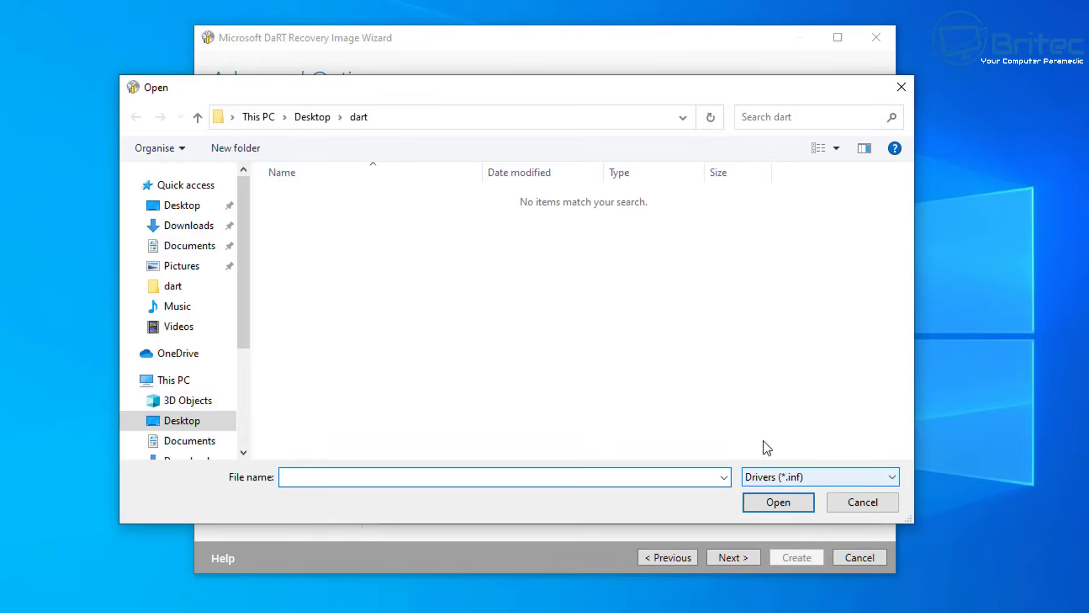
click(899, 87)
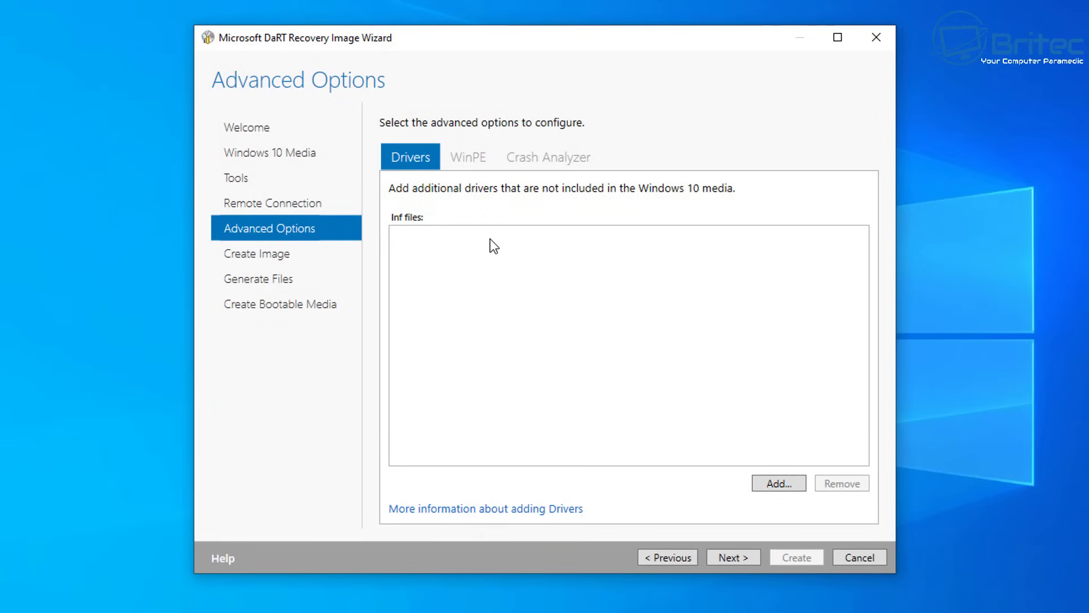
click(469, 160)
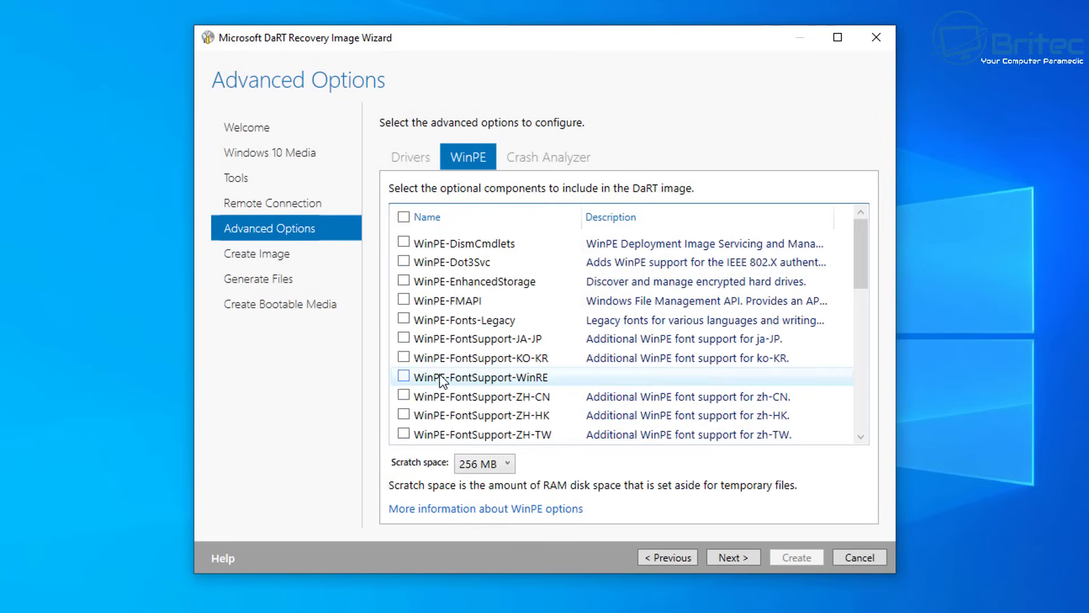
scroll(439, 380, down, 4)
scroll(441, 386, down, 3)
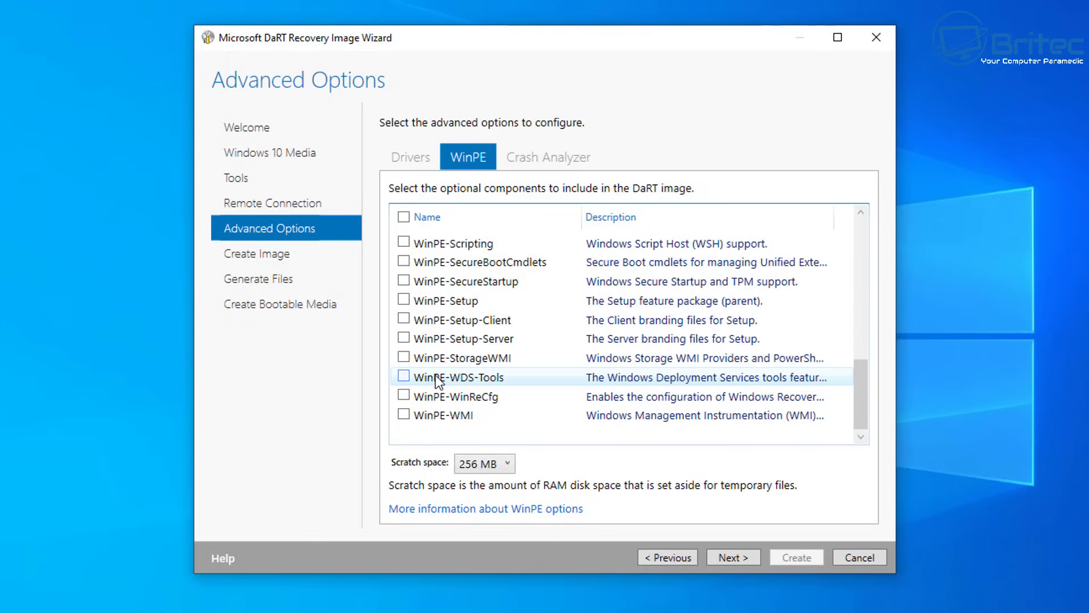
scroll(437, 380, up, 7)
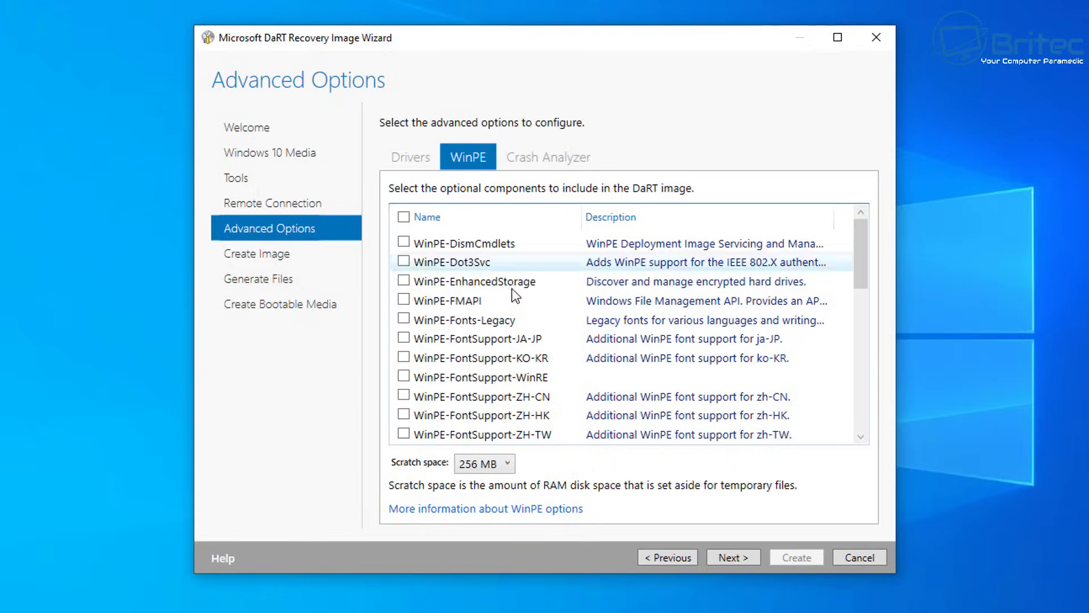
click(534, 158)
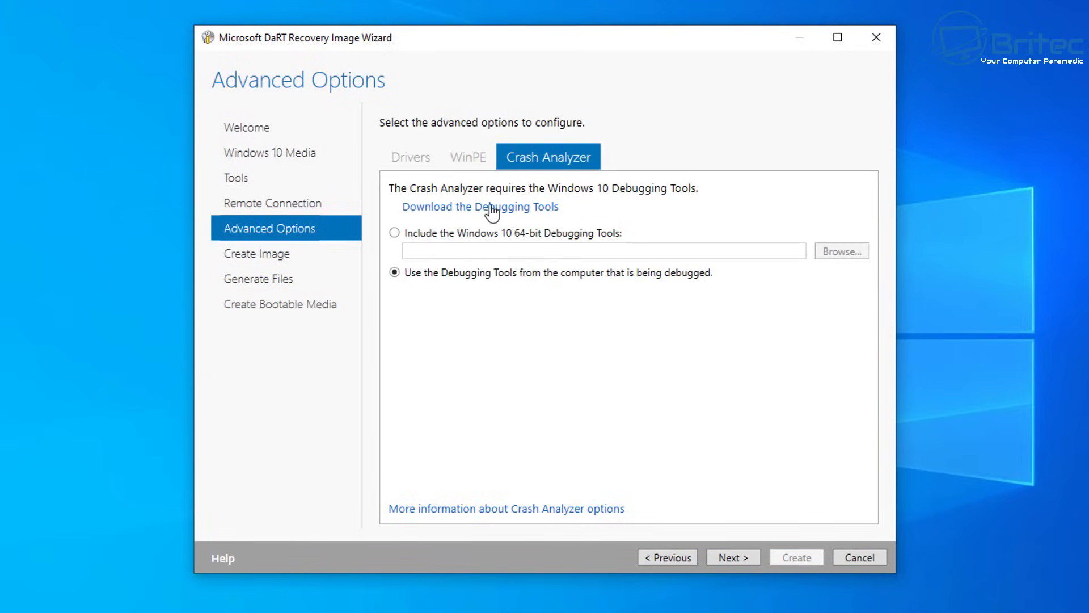
click(418, 169)
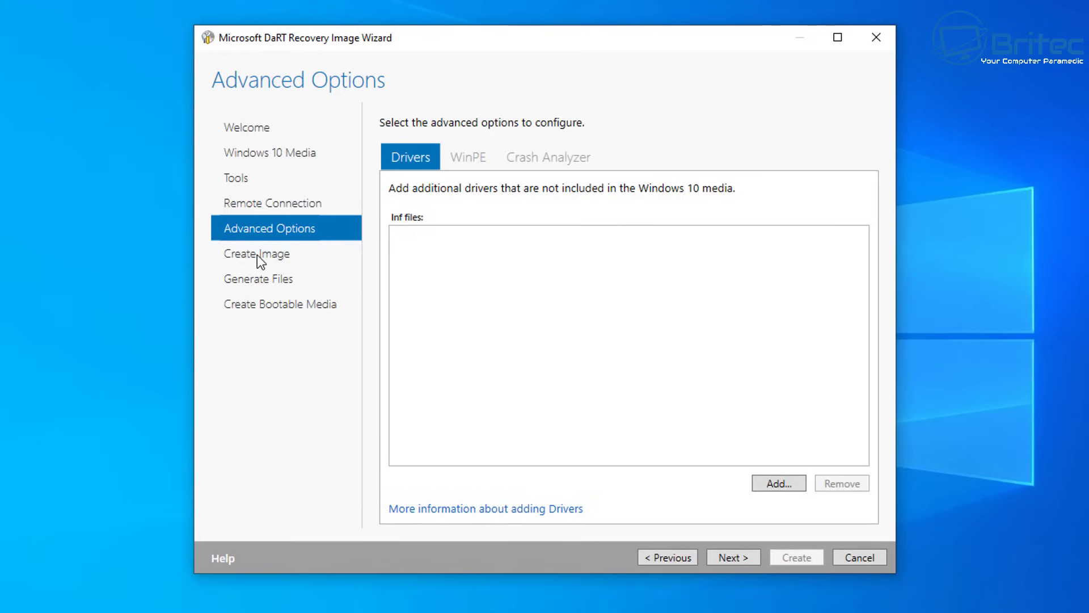
Step: Enable Edit image and prepare the DaRT10 image as WIM, ISO and PowerShell script
click(727, 559)
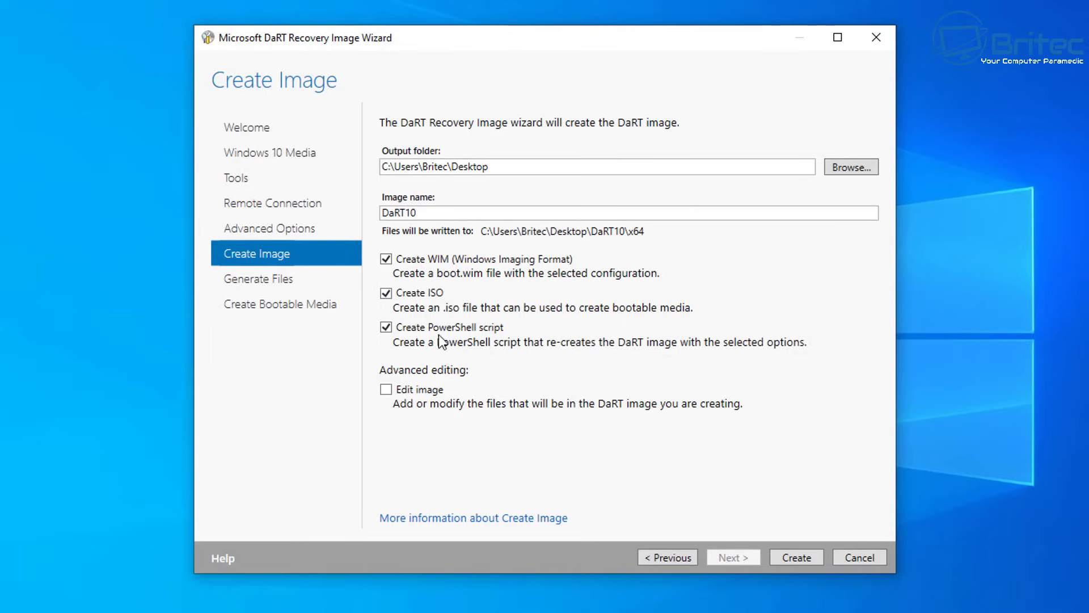
click(388, 389)
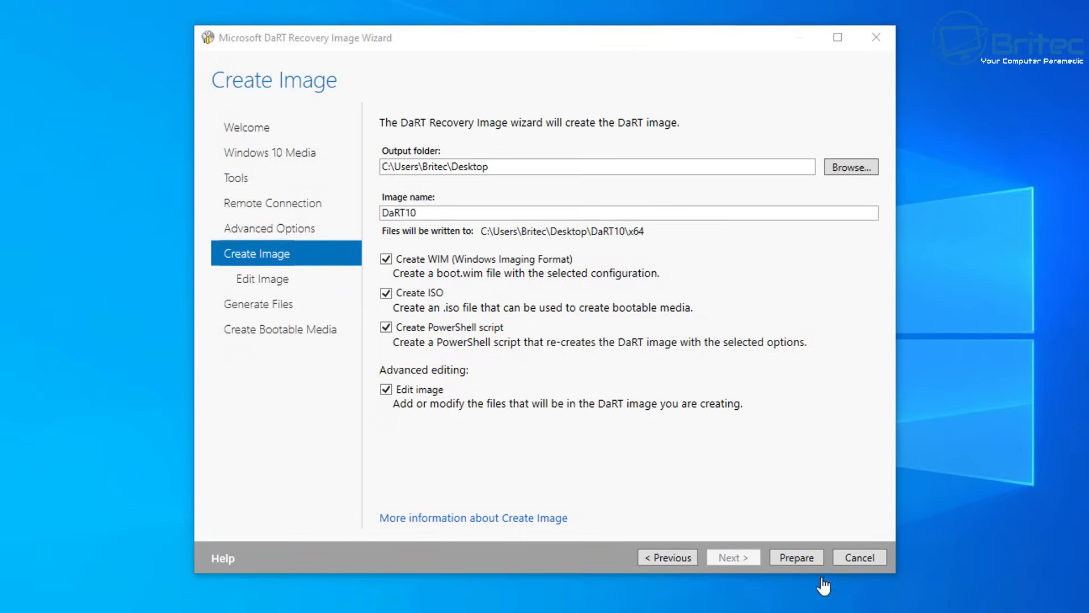
click(808, 560)
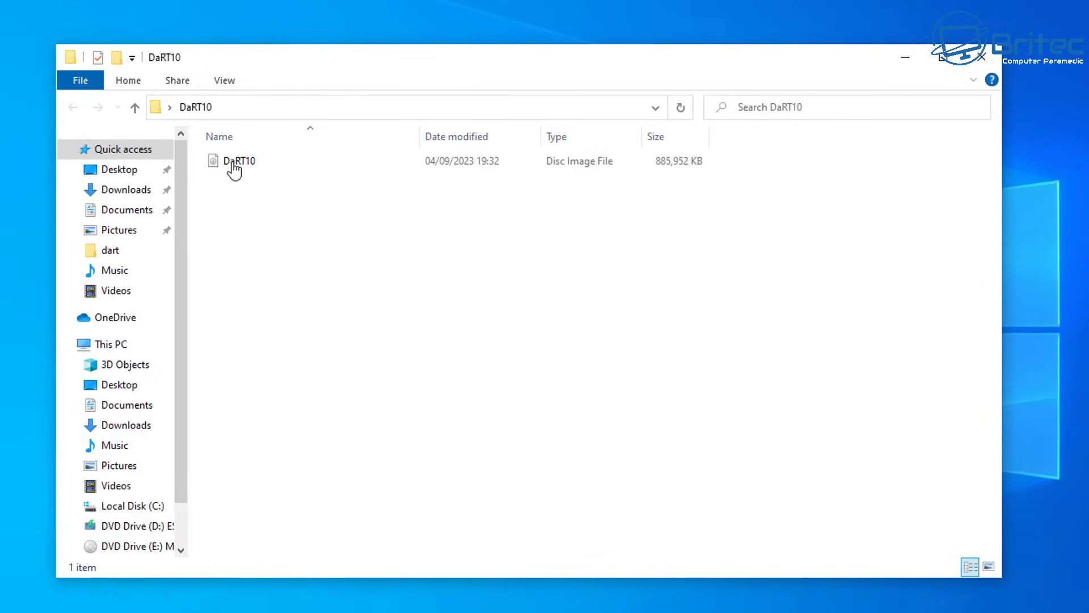
Step: Check the 885,952 KB DaRT10 disc image, then close the DaRT10 folder window
click(233, 164)
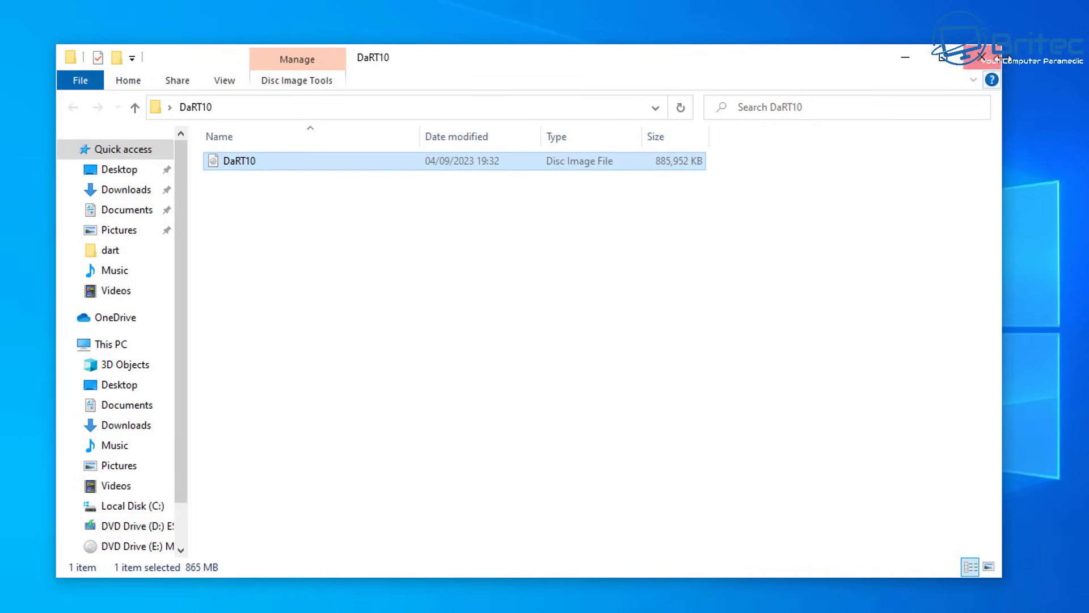
click(983, 57)
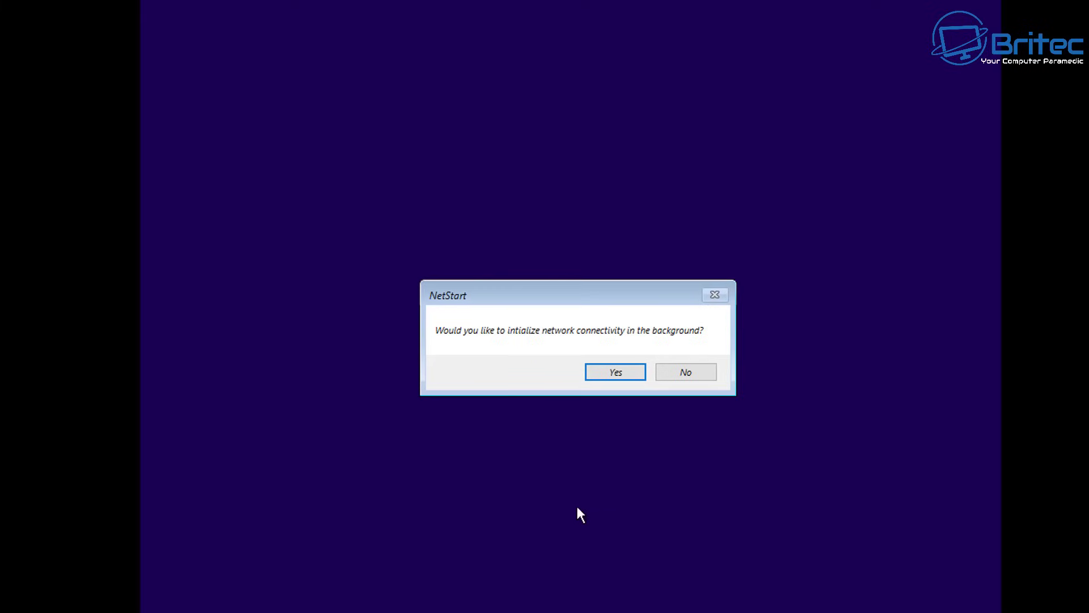
Step: Start background networking, pick the US keyboard, and open DaRT targeting the Windows 10 installation
click(615, 372)
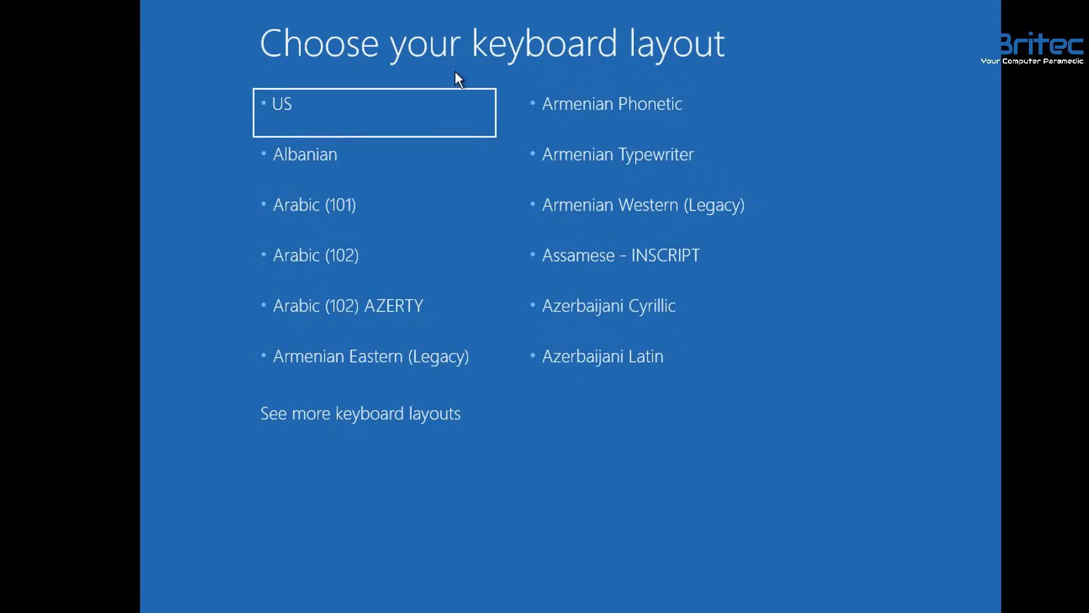
click(420, 119)
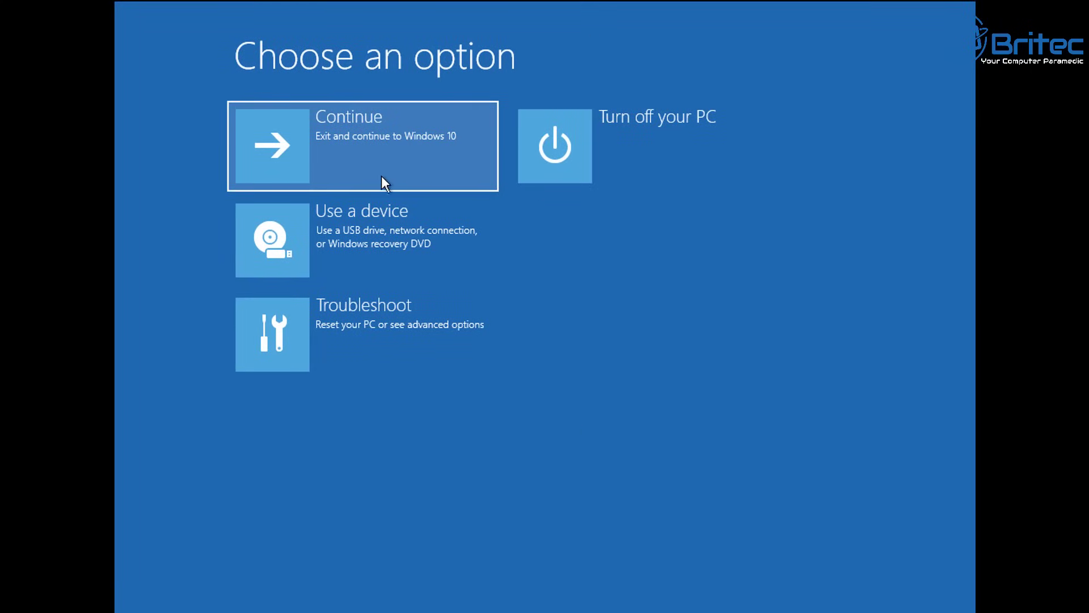
click(353, 321)
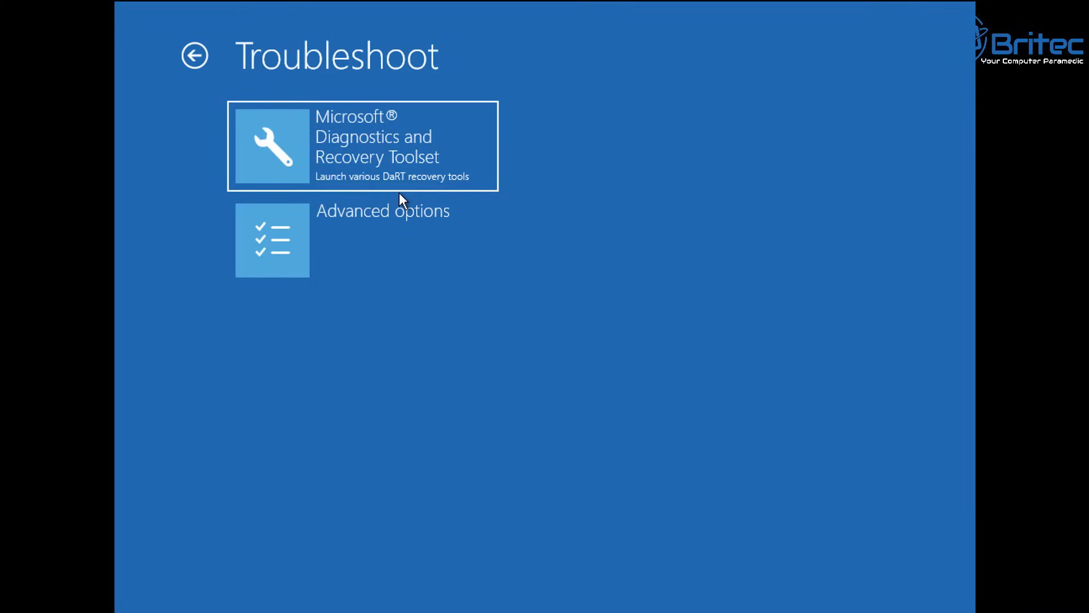
click(389, 169)
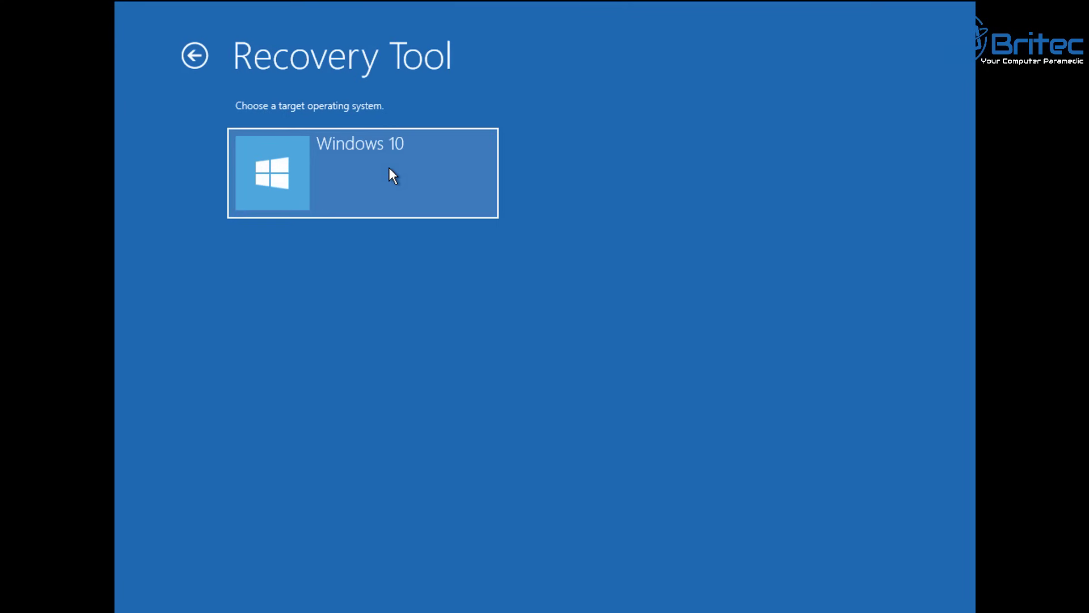
click(389, 168)
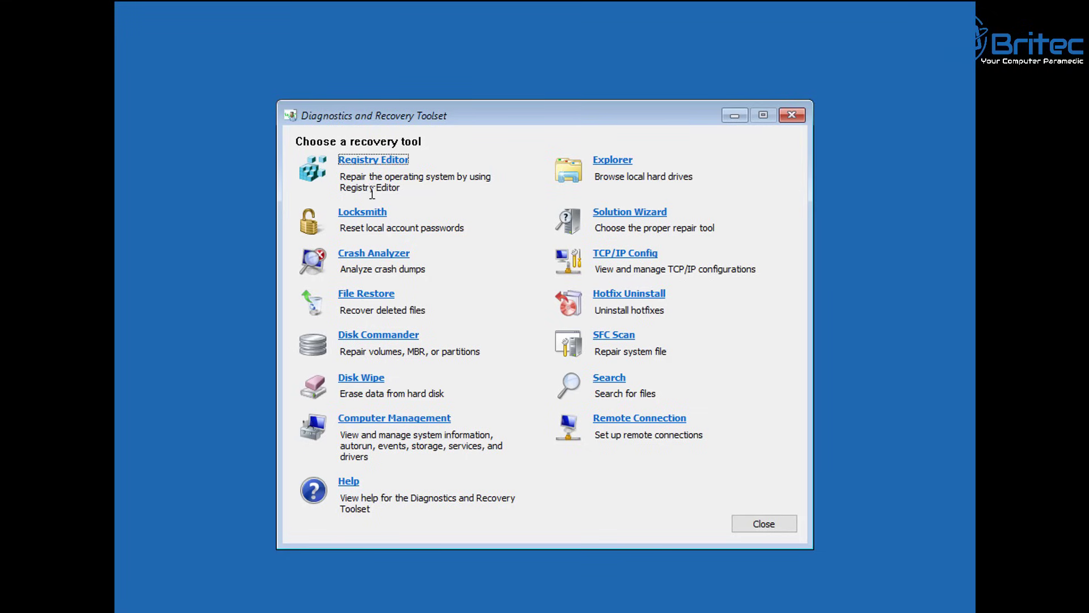
drag(409, 187, 353, 168)
click(352, 163)
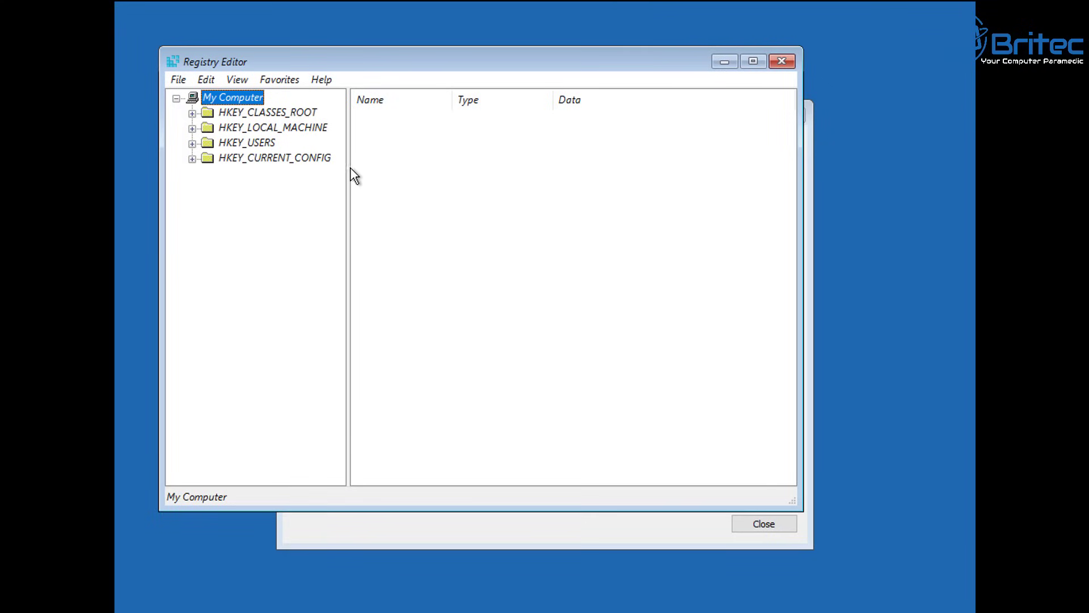
drag(399, 60, 448, 101)
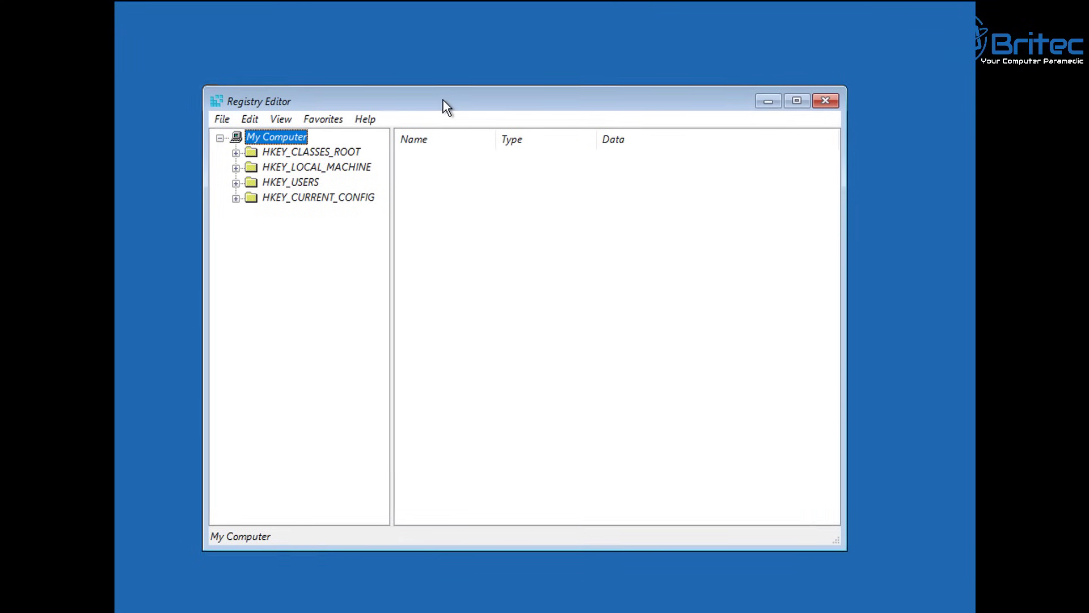
click(240, 153)
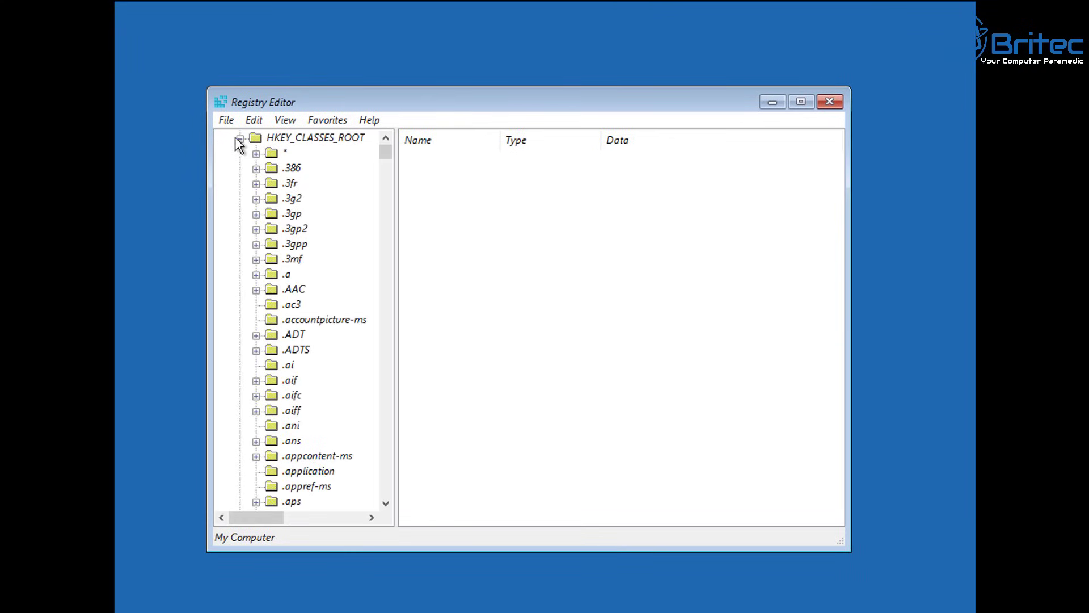
click(239, 139)
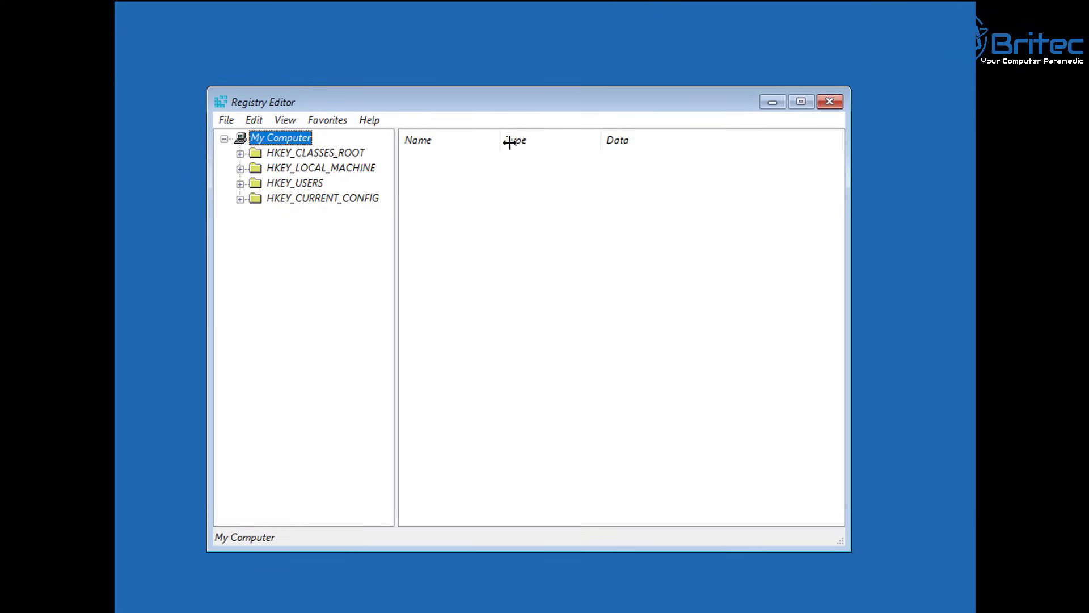
click(830, 103)
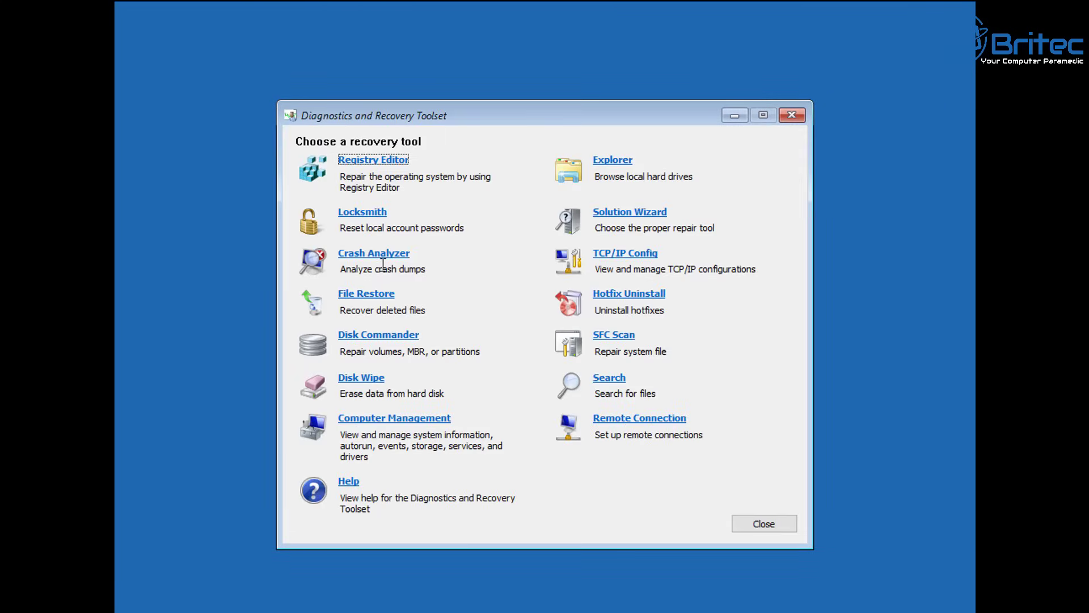
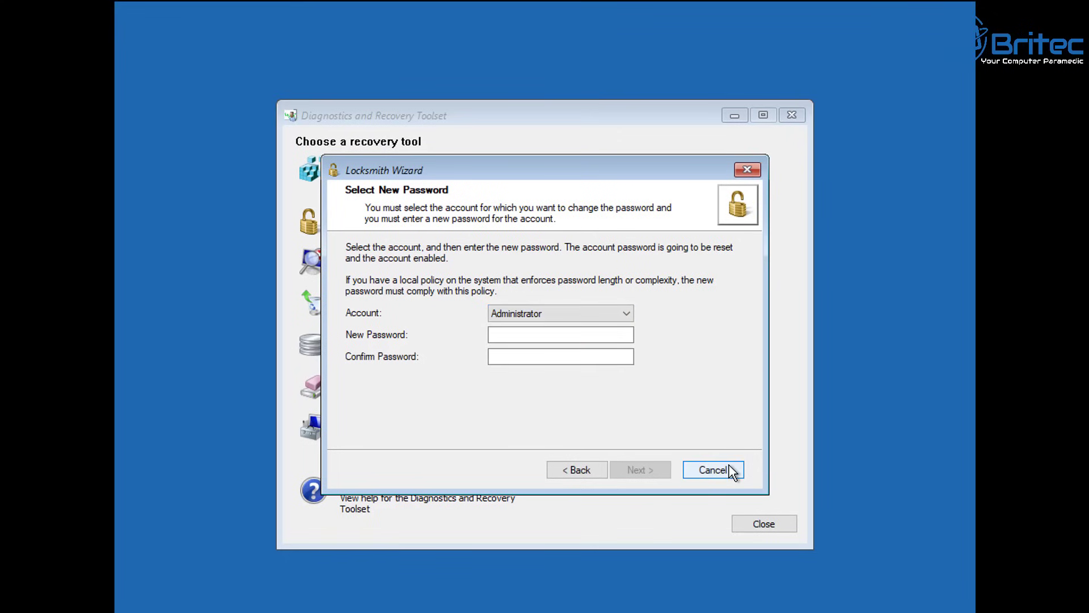
Step: Cancel Locksmith, advance Crash Analyzer to its debugging-tools step, then exit it
click(713, 470)
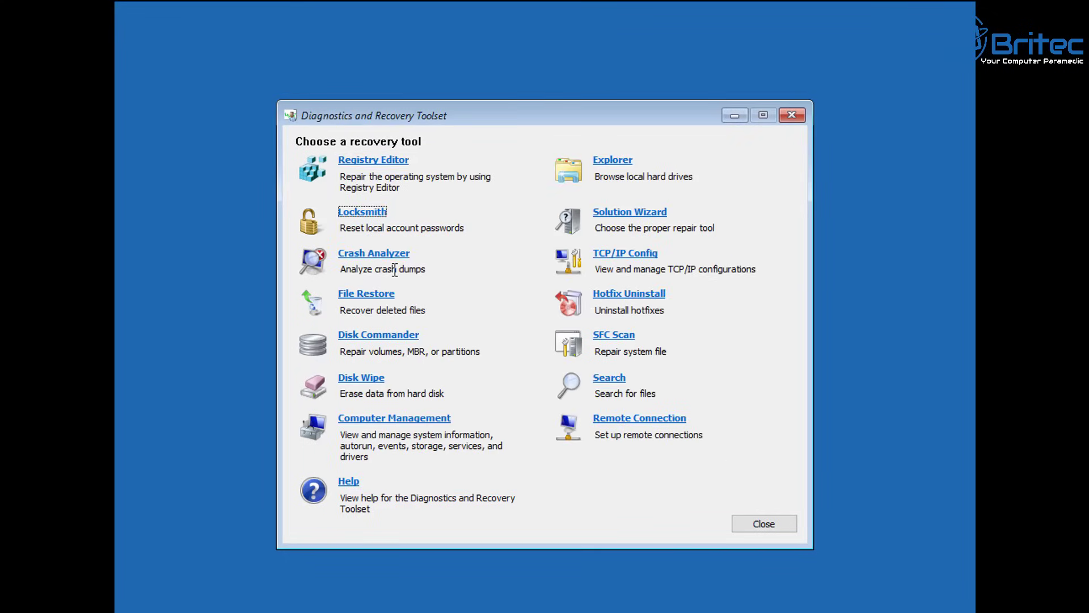
click(396, 256)
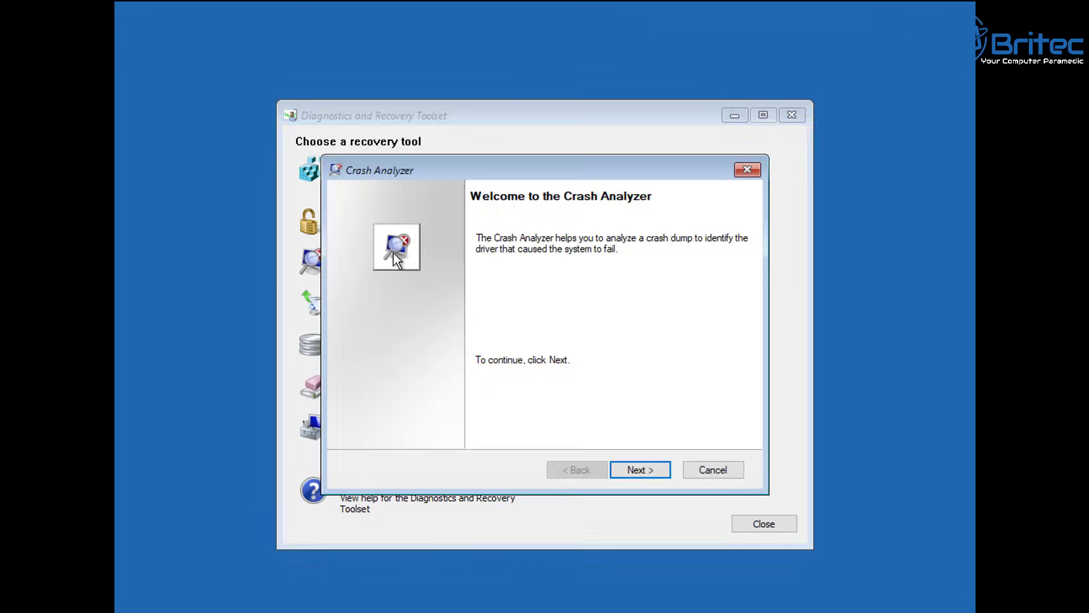
click(630, 469)
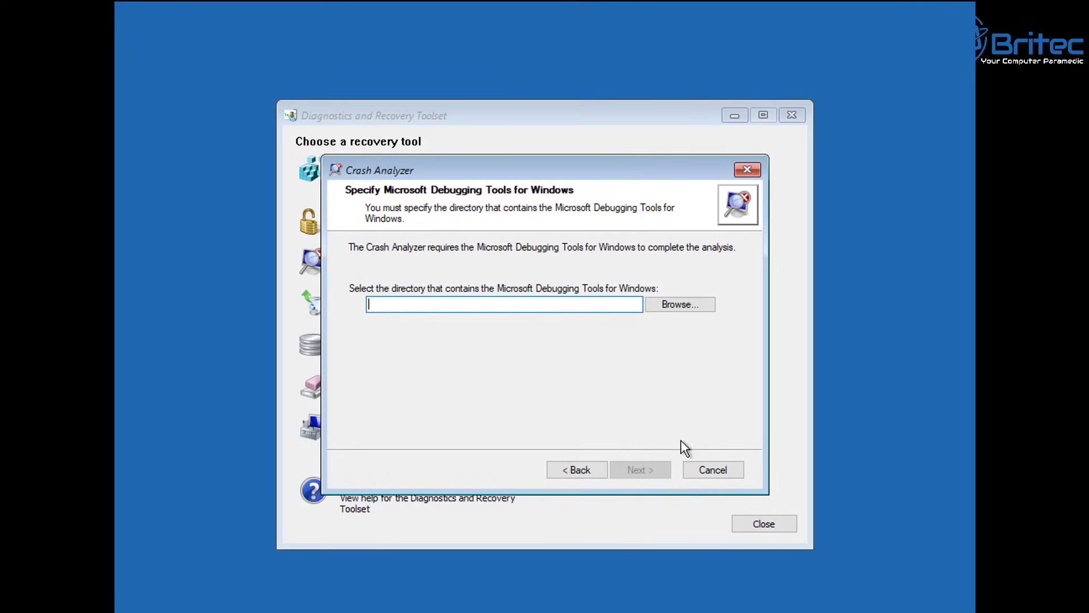
click(717, 469)
click(555, 385)
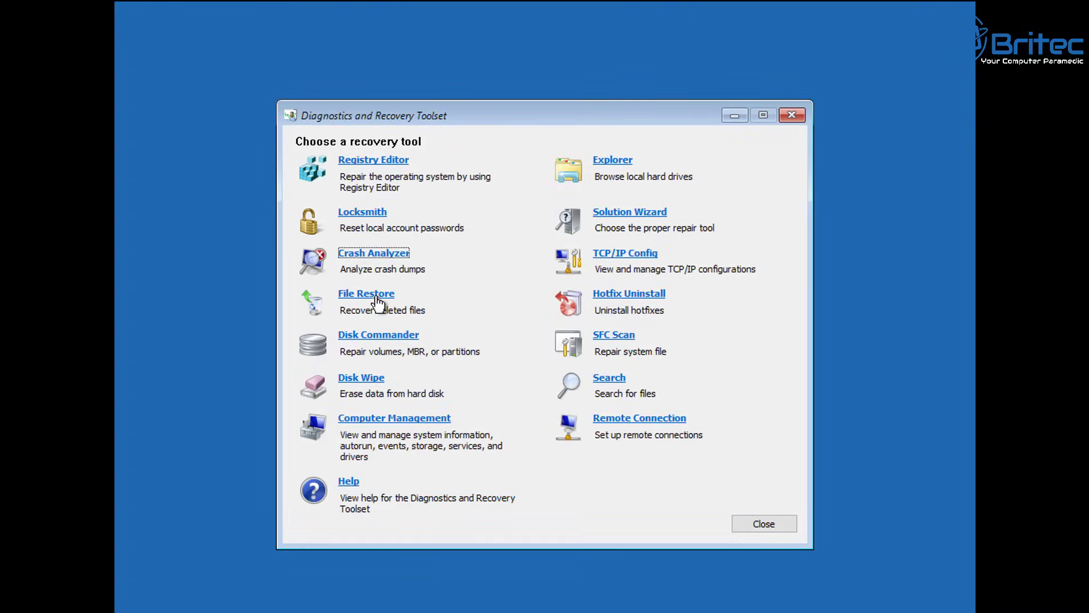
click(375, 294)
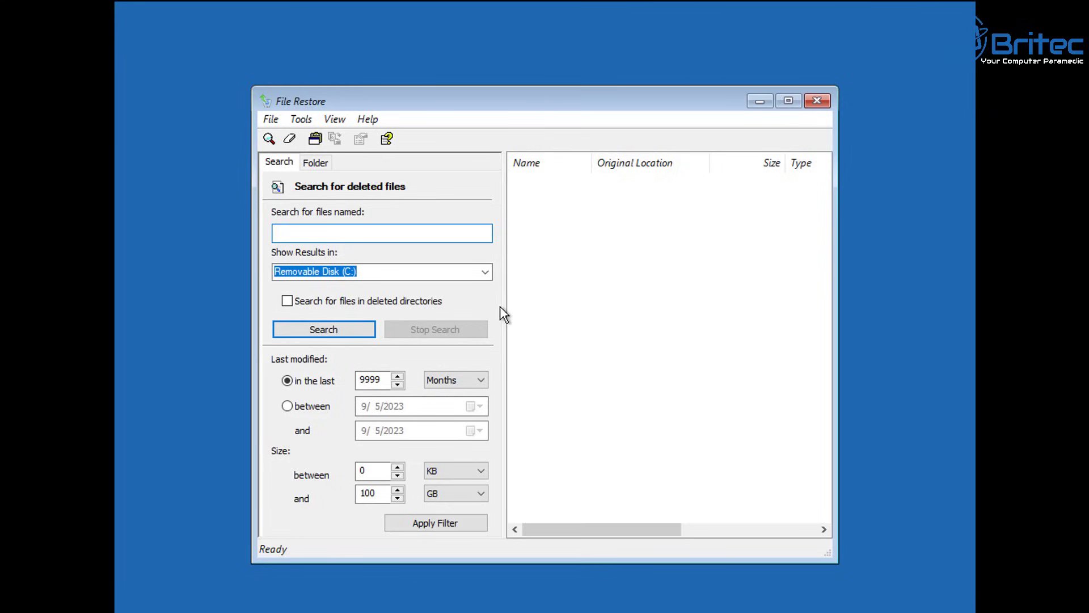
click(823, 106)
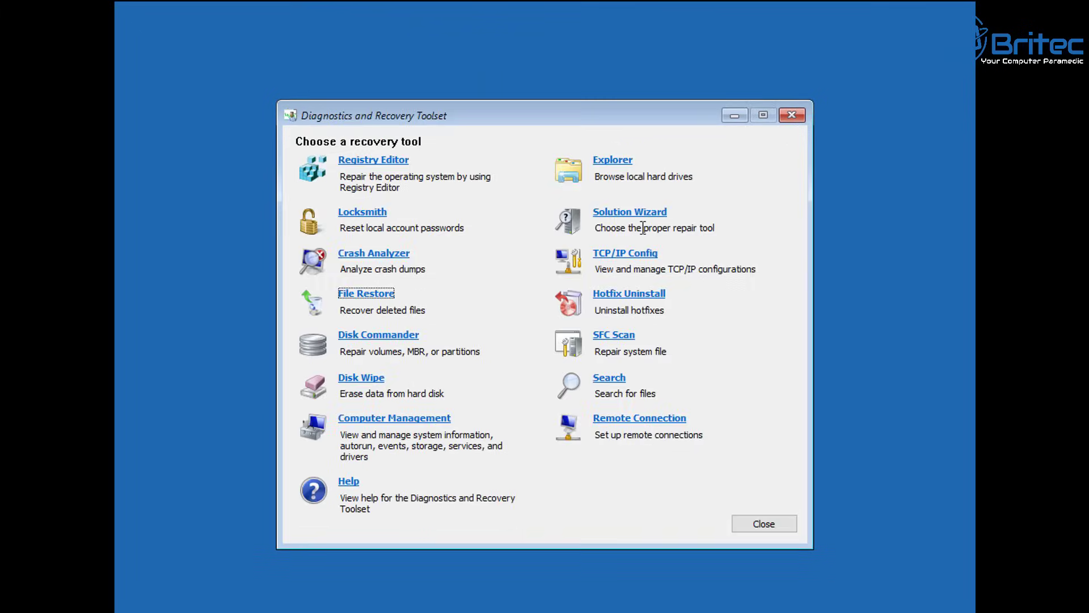
click(392, 341)
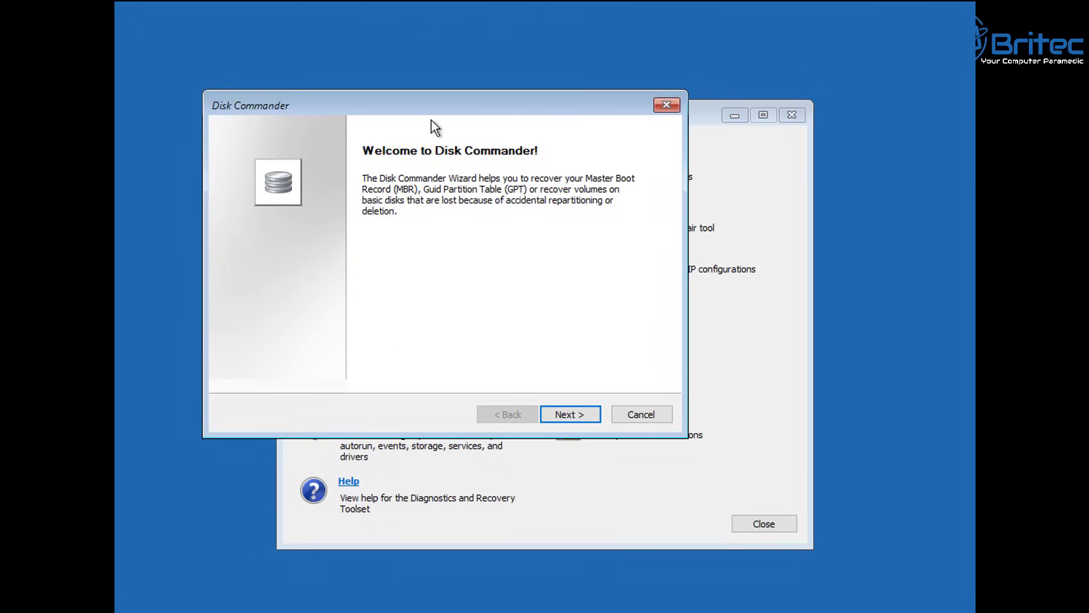
drag(437, 108, 541, 146)
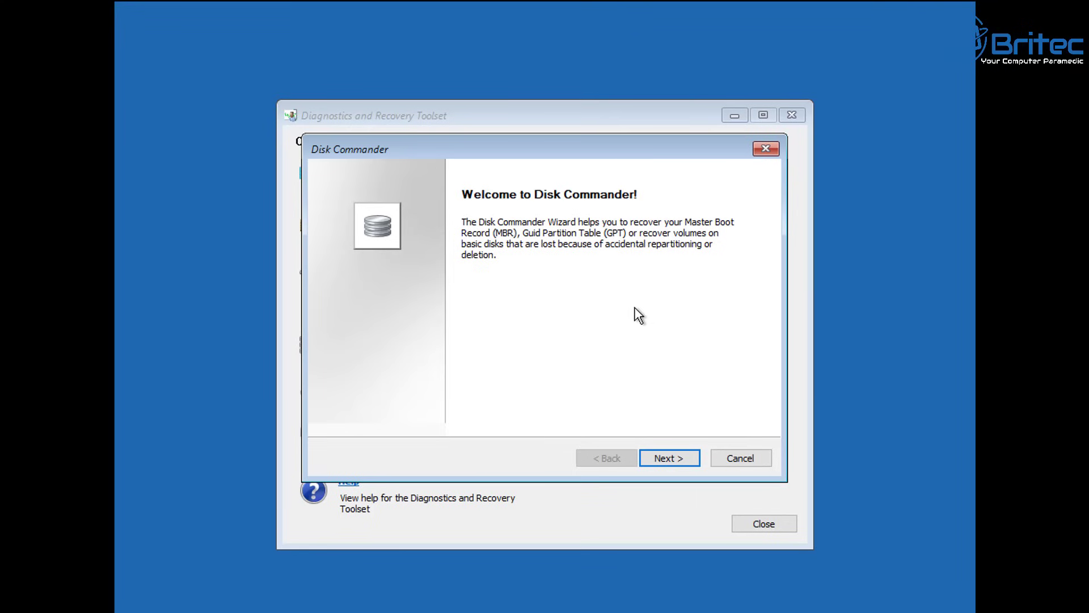
click(662, 459)
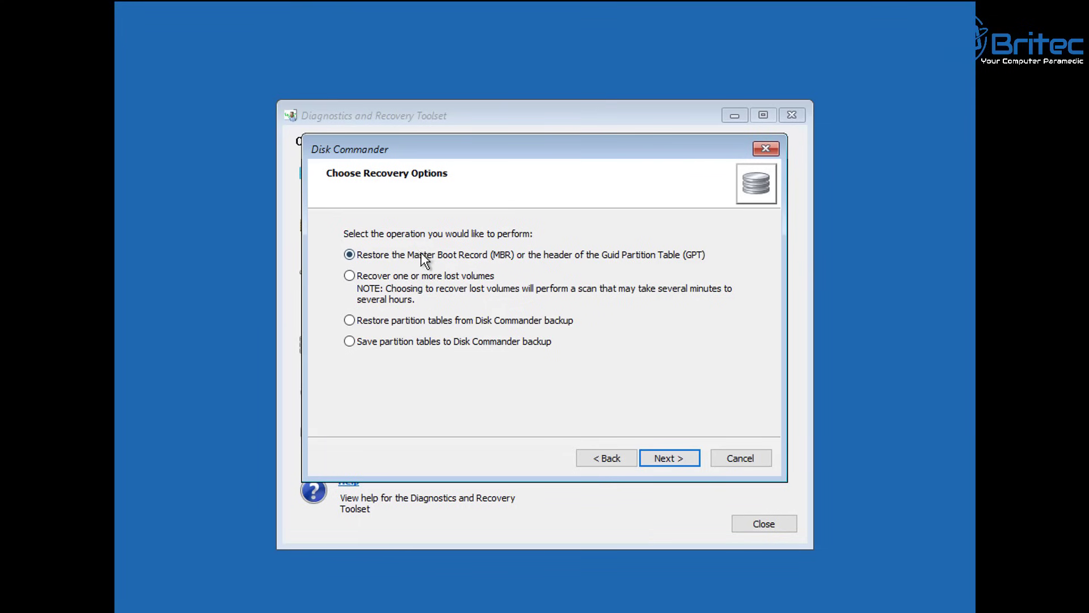
click(733, 463)
click(572, 385)
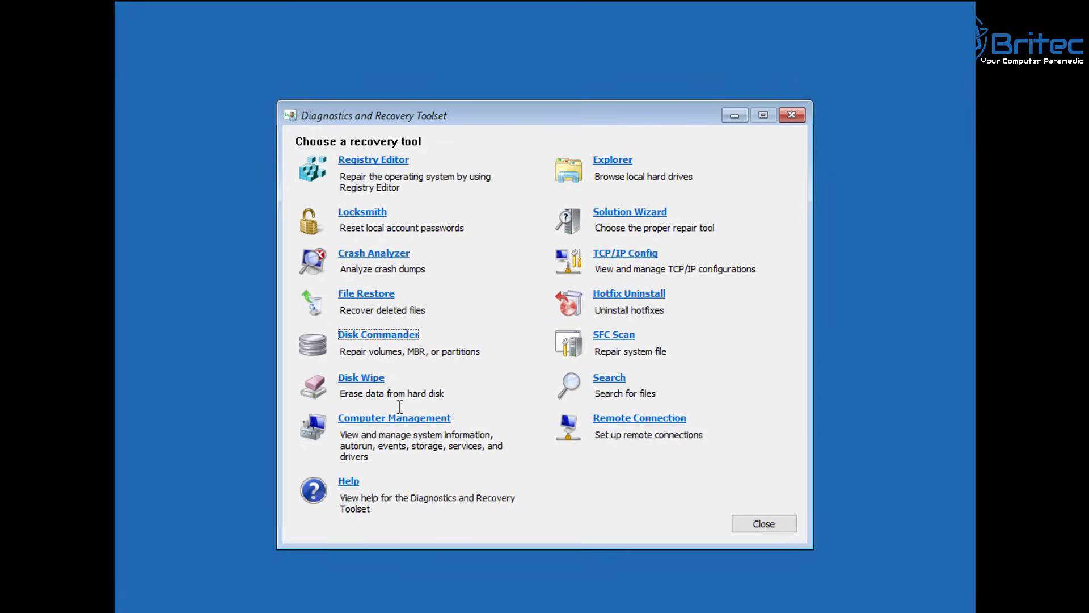
click(370, 379)
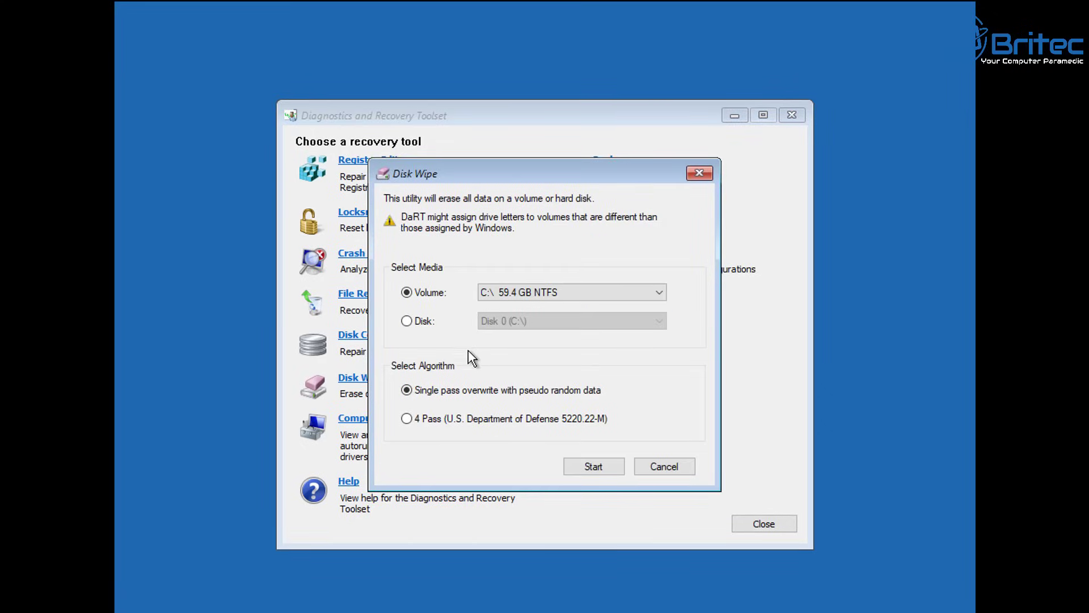
click(407, 426)
click(678, 469)
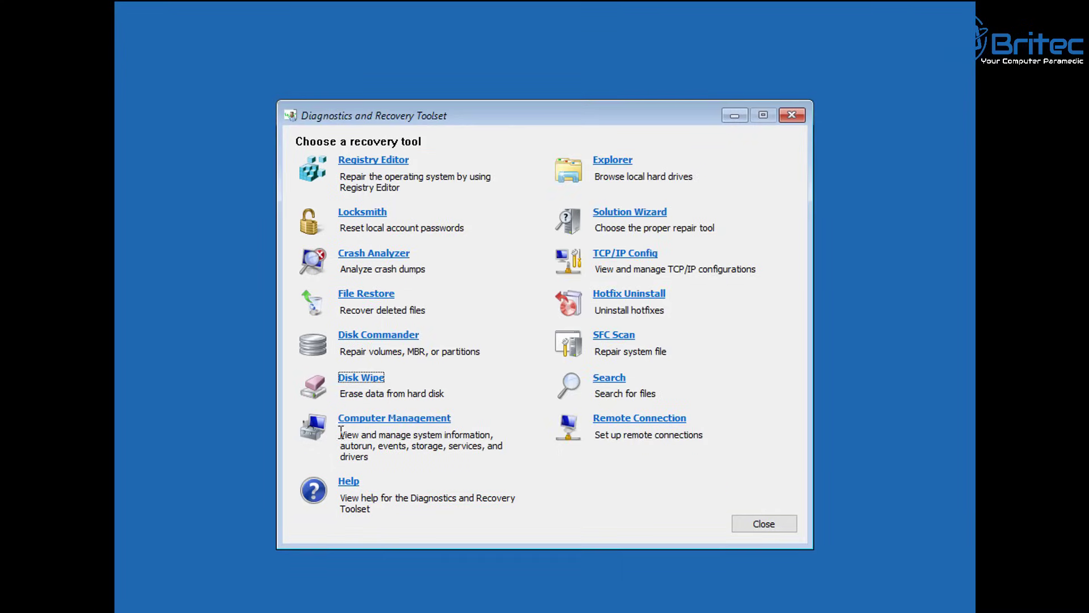
click(379, 423)
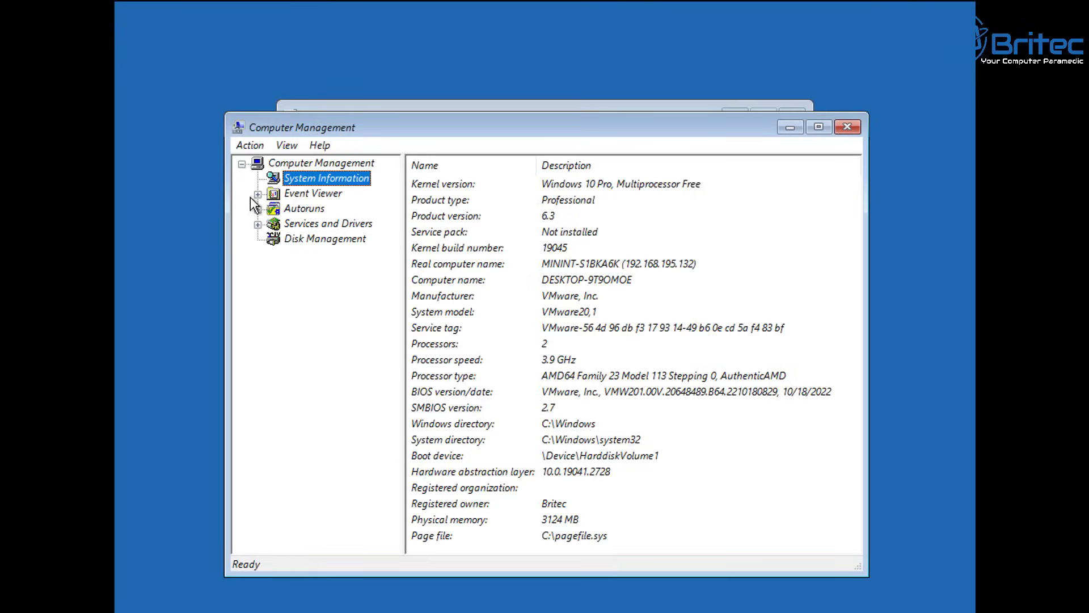
click(284, 191)
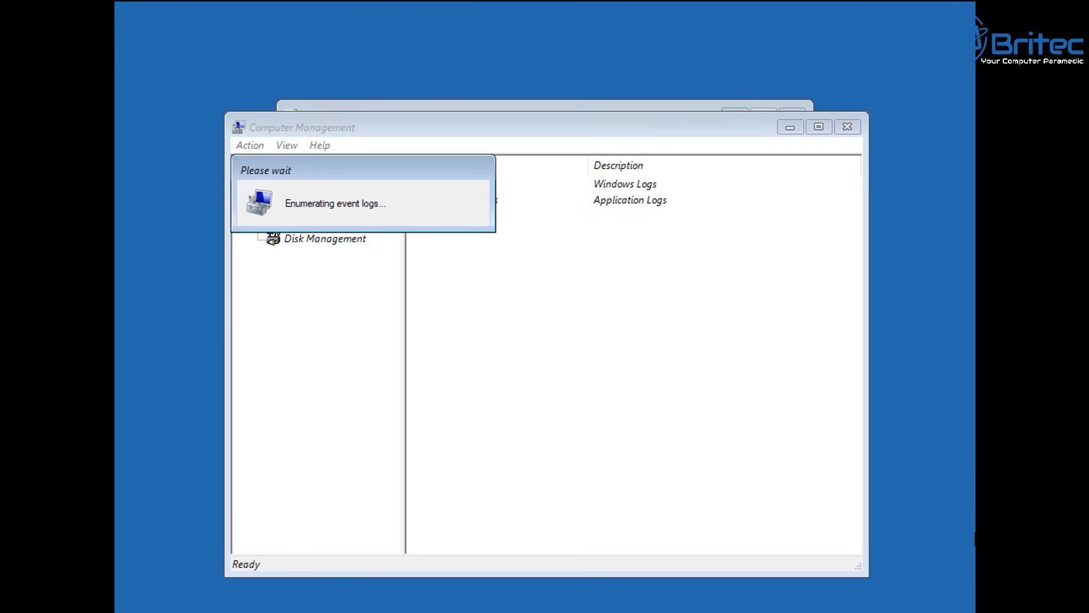
key(alt+F4)
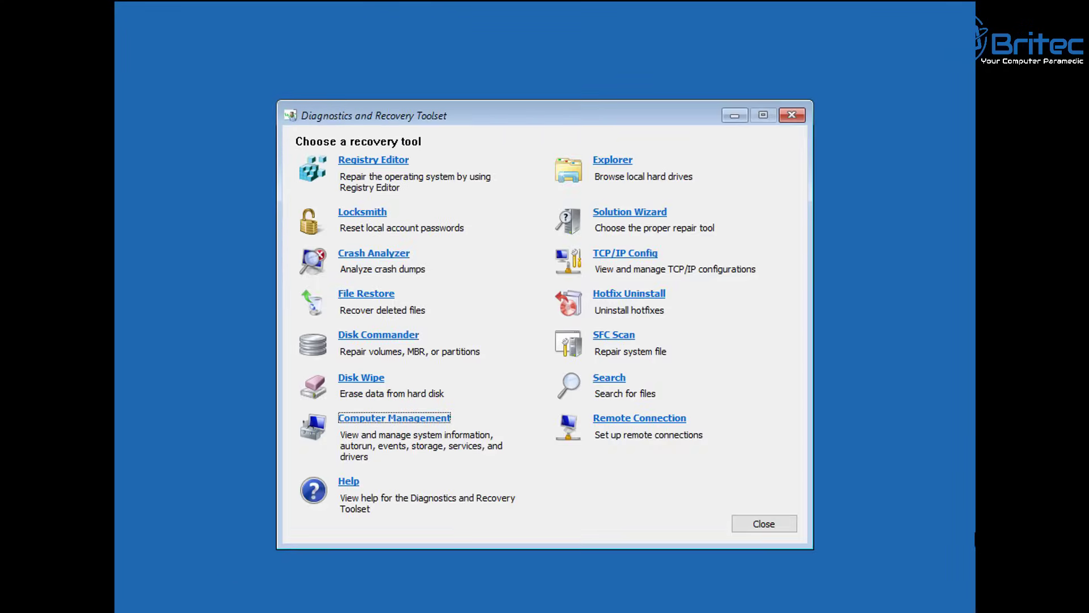
click(612, 161)
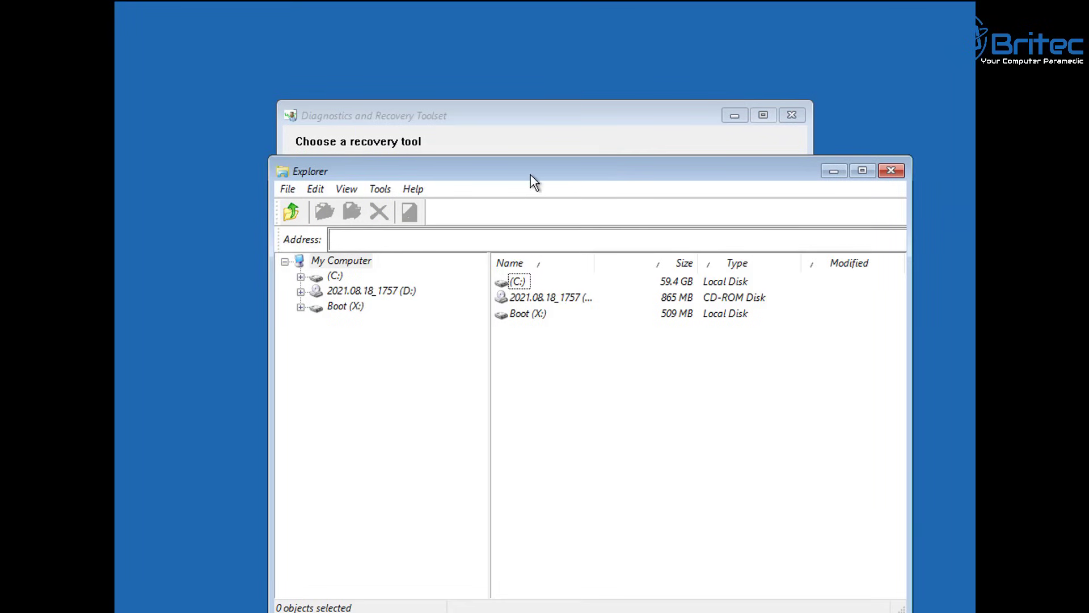
drag(531, 175, 490, 123)
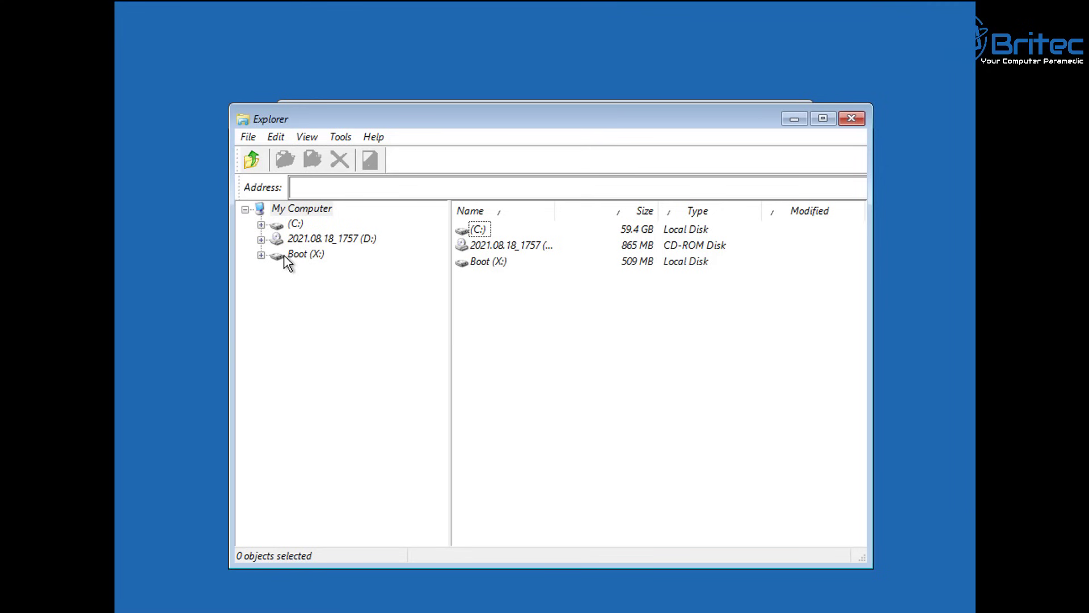
click(853, 120)
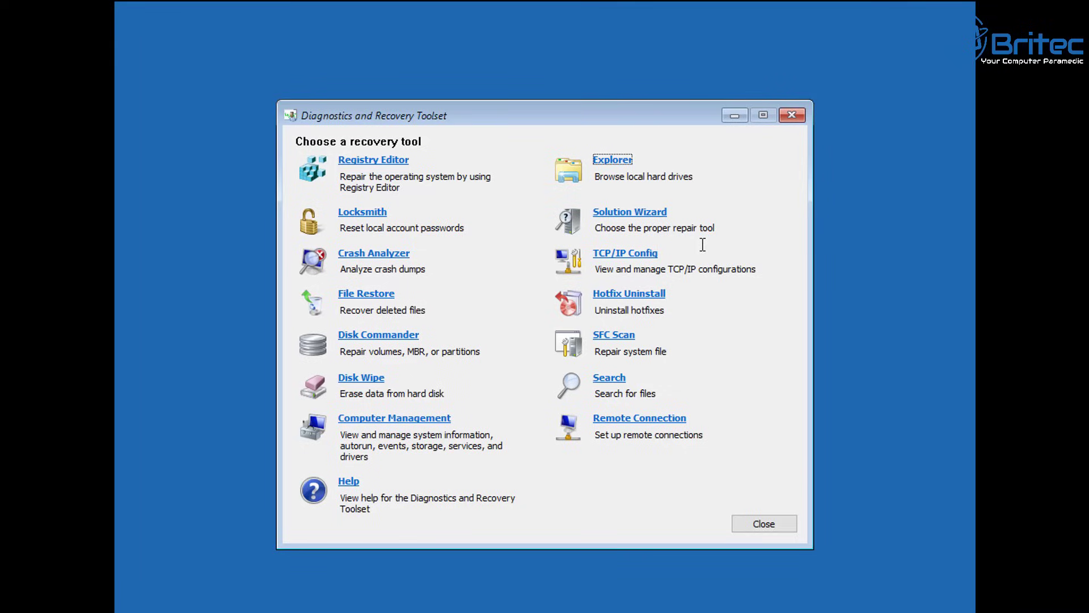
click(621, 214)
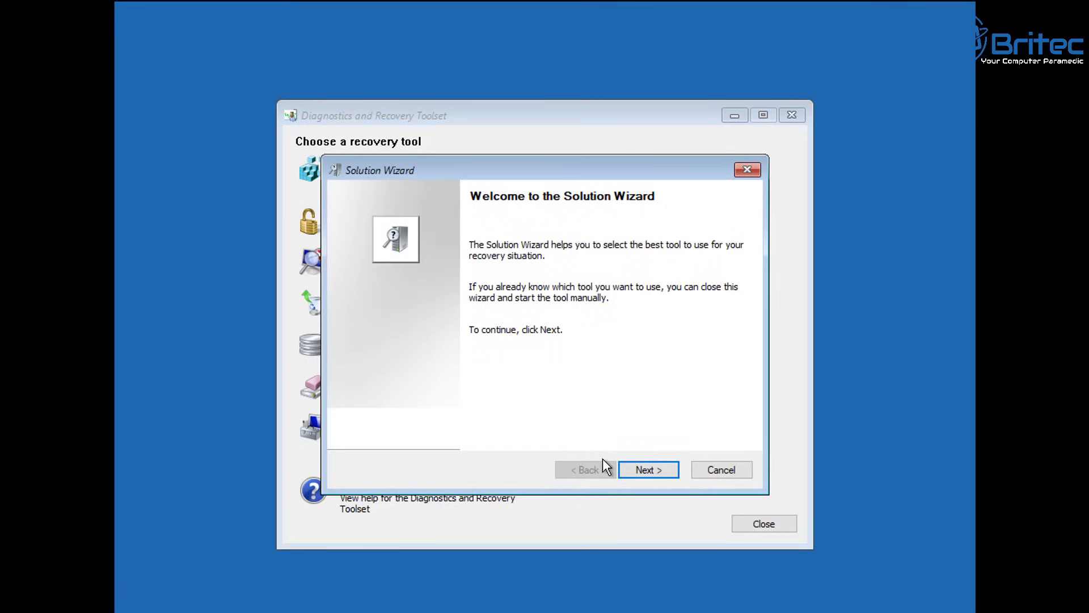
click(644, 469)
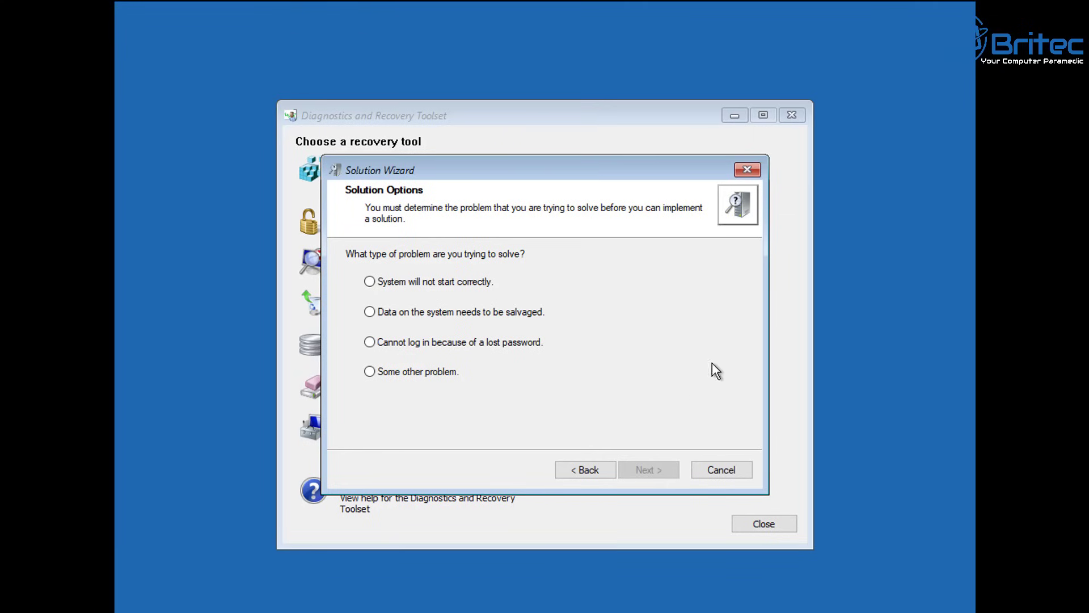
click(749, 171)
click(550, 386)
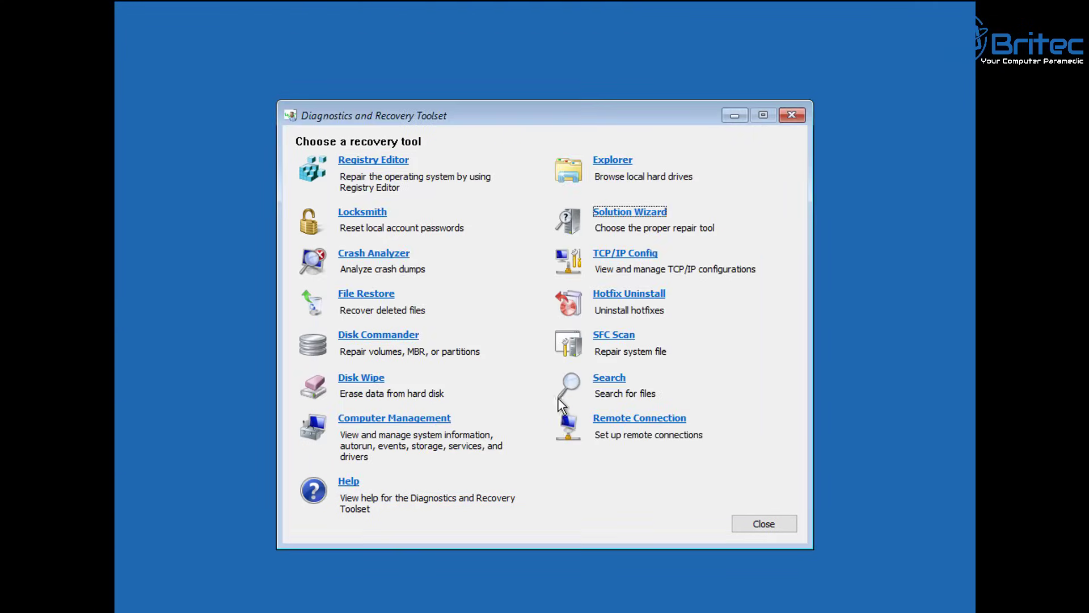
click(644, 256)
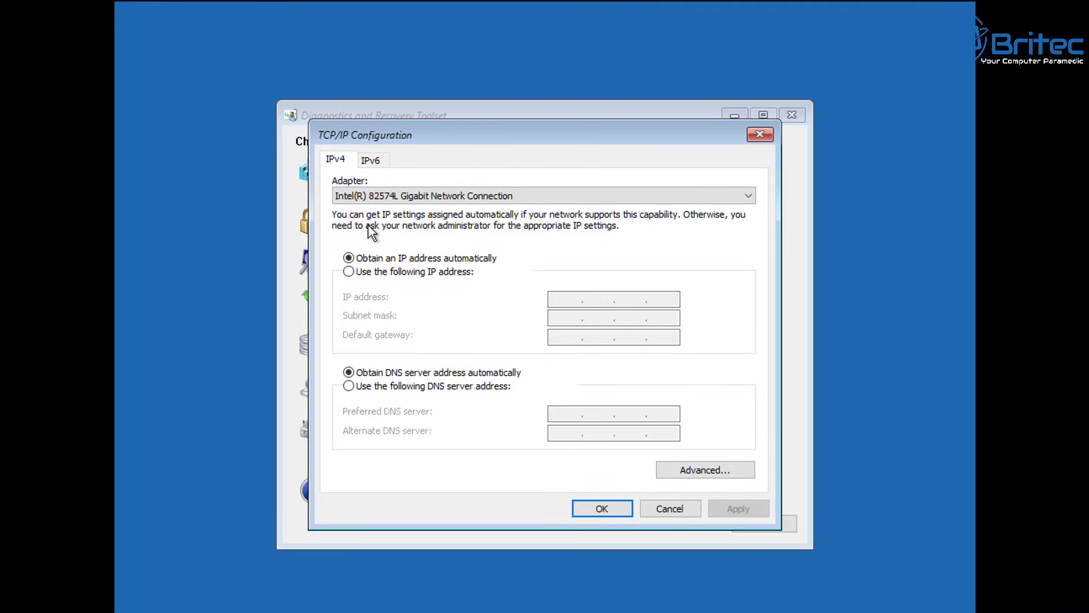
click(679, 203)
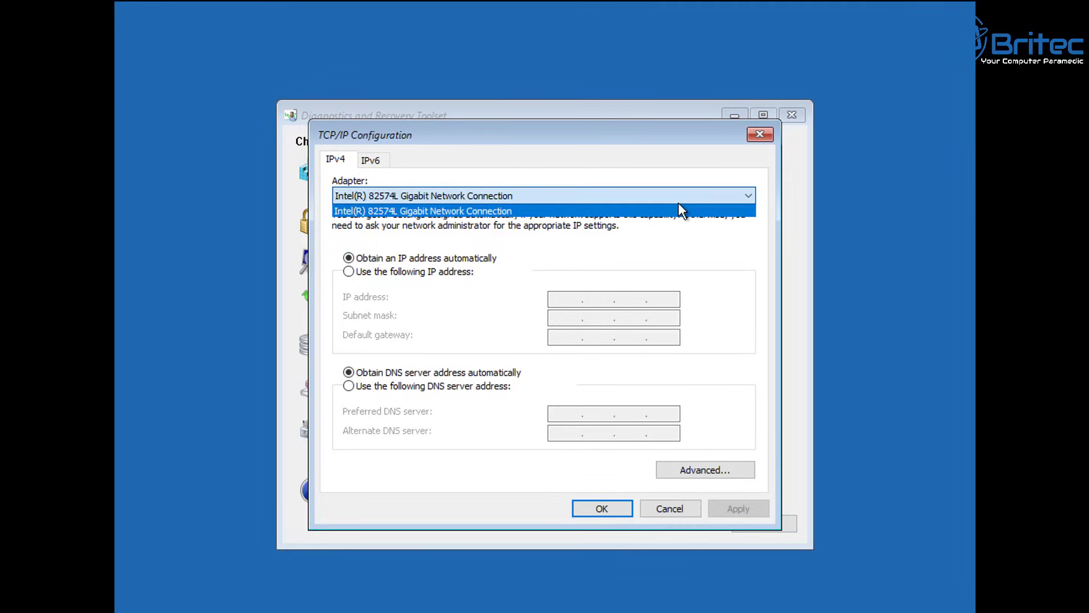
click(680, 209)
click(681, 508)
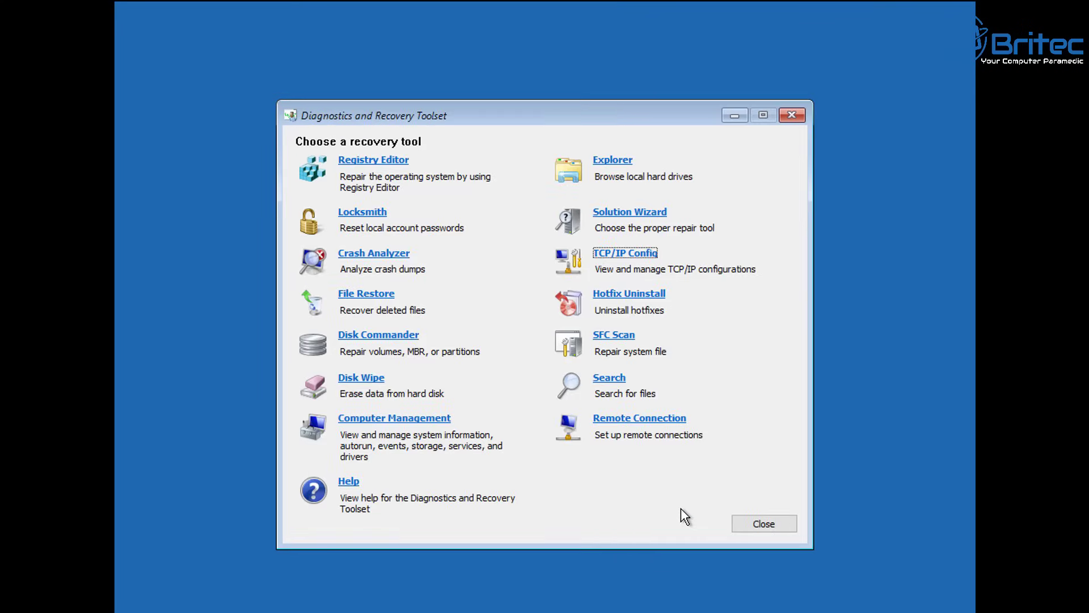
Step: Start Hotfix Uninstall and dismiss the warning about selecting a hotfix
click(634, 295)
click(650, 467)
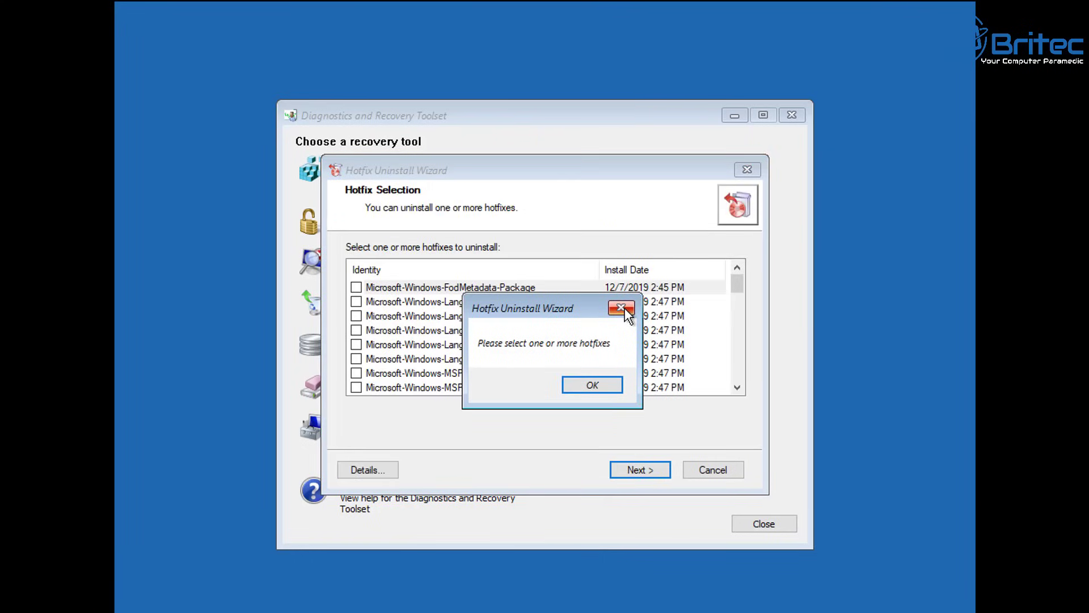
click(622, 309)
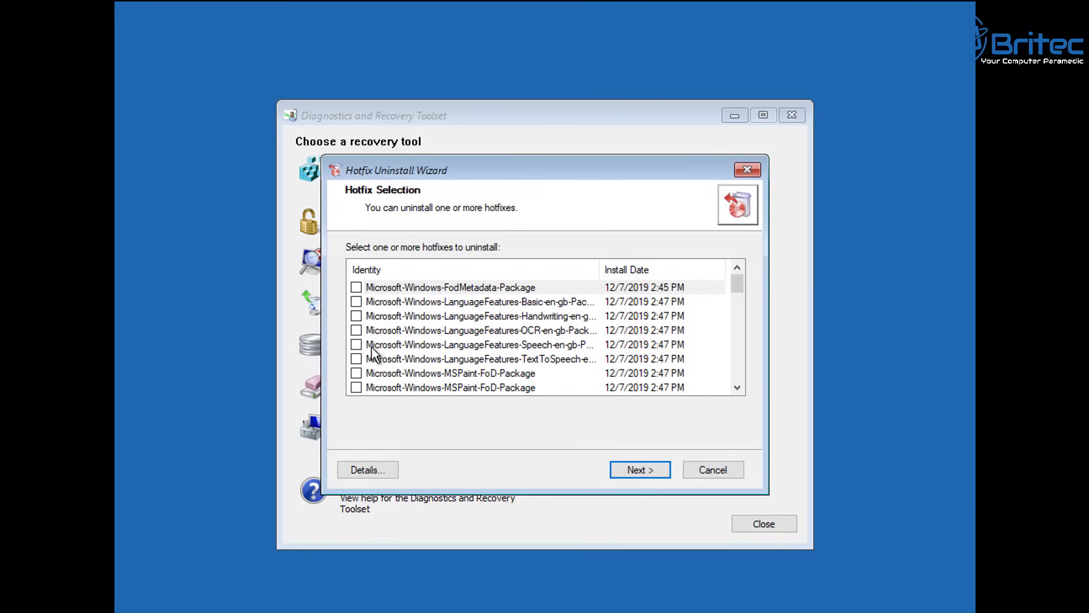
Step: Uninstall Microsoft-Windows-StepsRecorder-Package and finish the wizard
scroll(356, 321, down, 10)
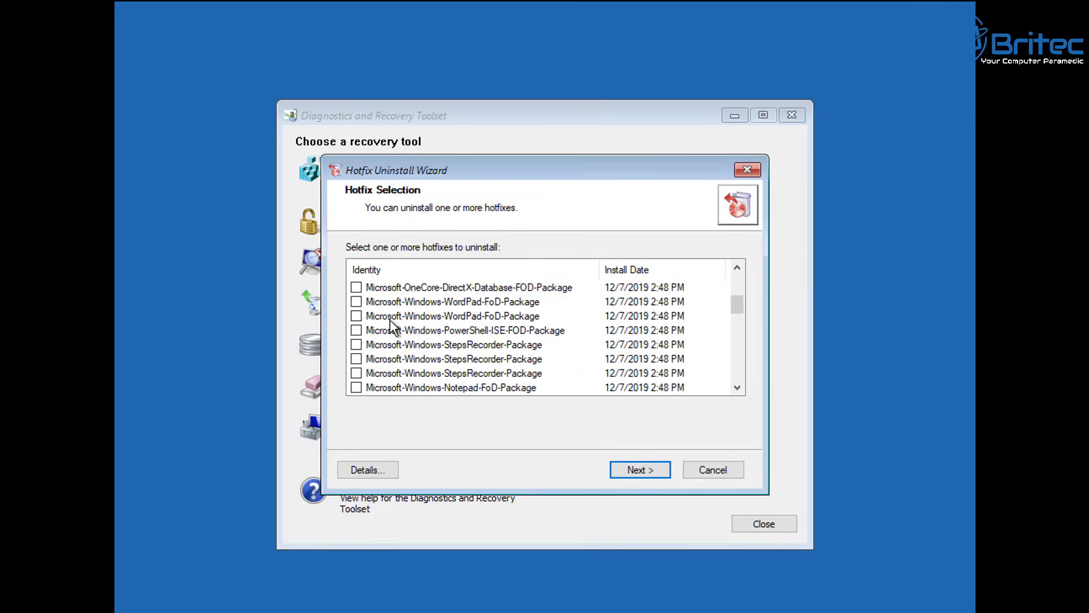
scroll(371, 358, down, 5)
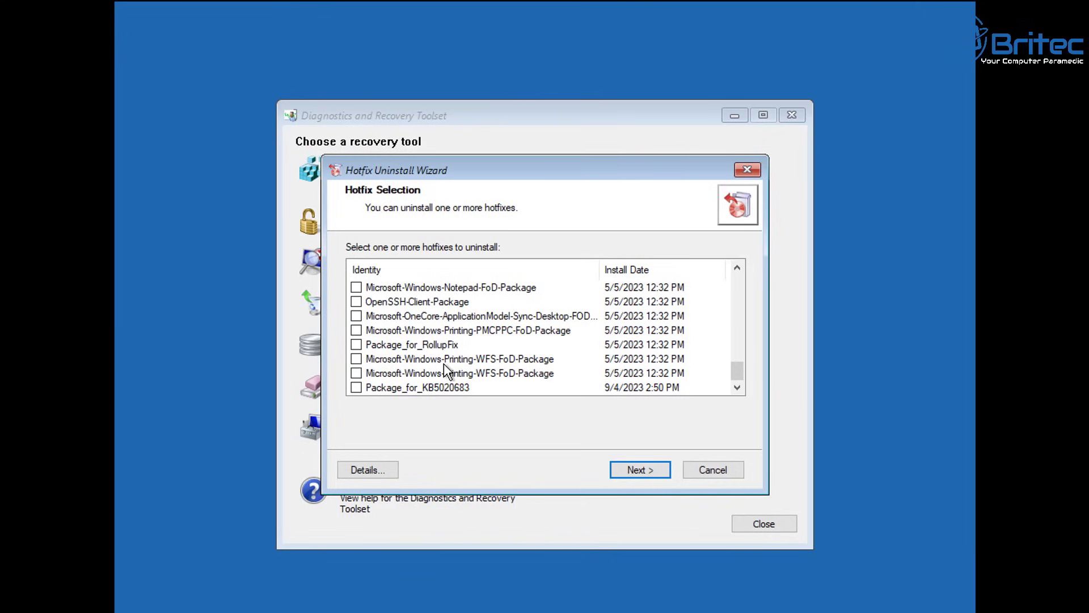
scroll(443, 364, up, 1)
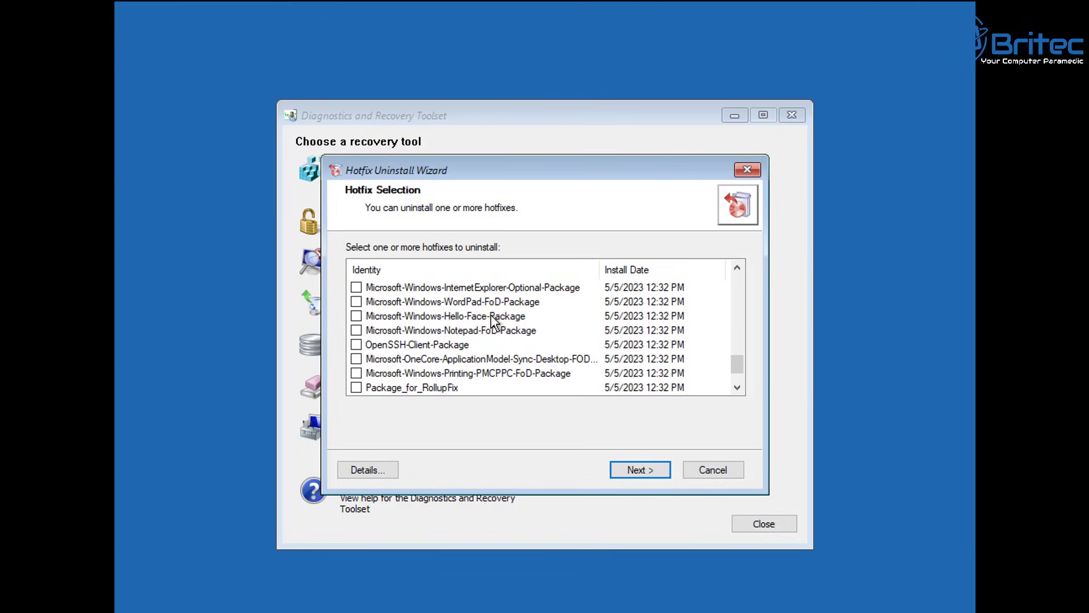
scroll(438, 315, up, 2)
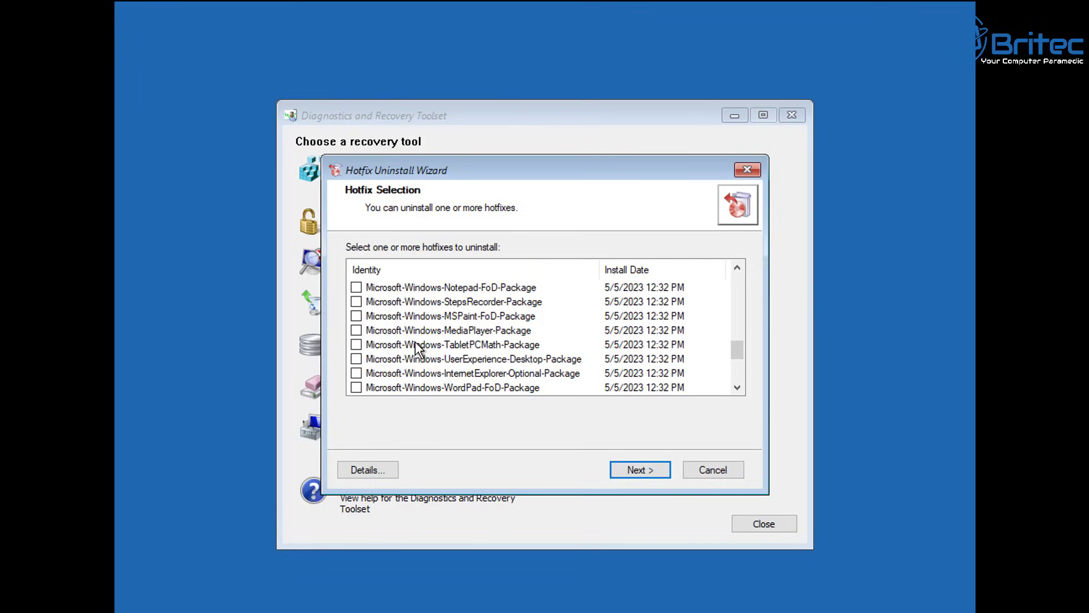
click(356, 301)
click(638, 470)
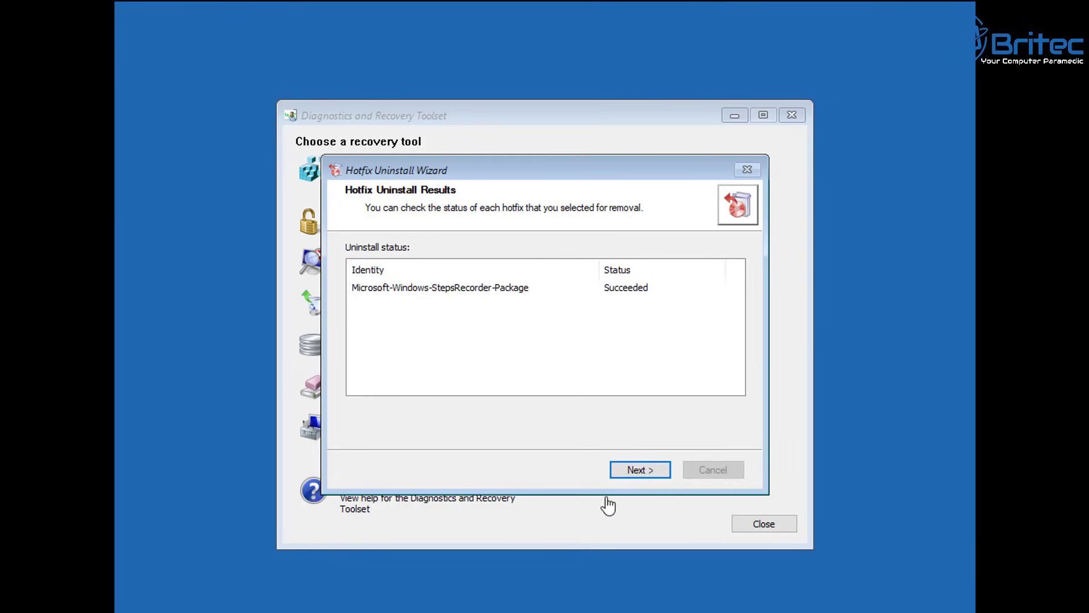
click(637, 471)
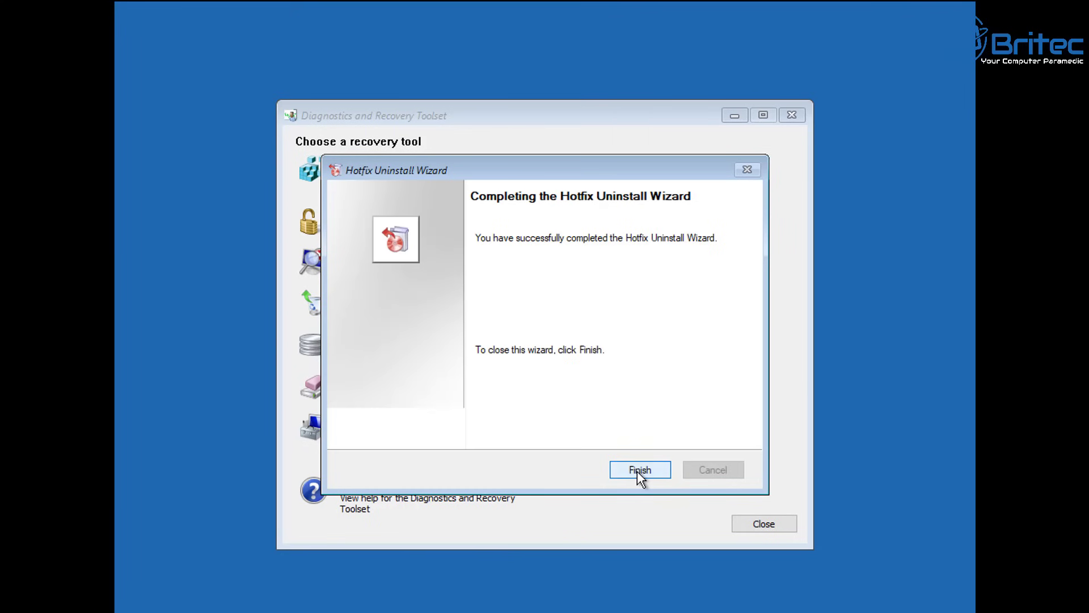
click(635, 475)
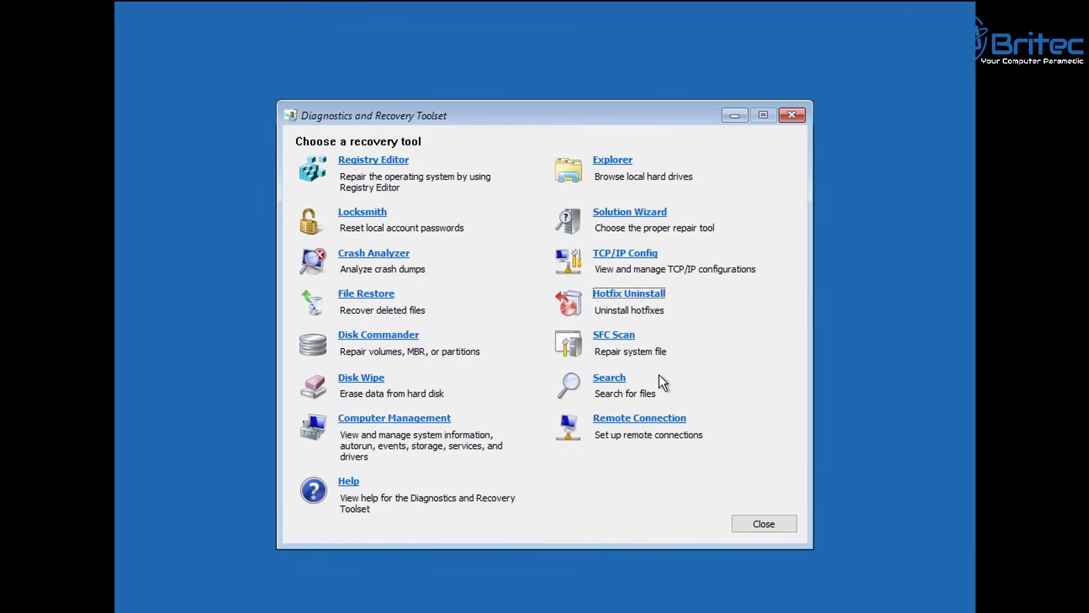
click(605, 337)
click(629, 471)
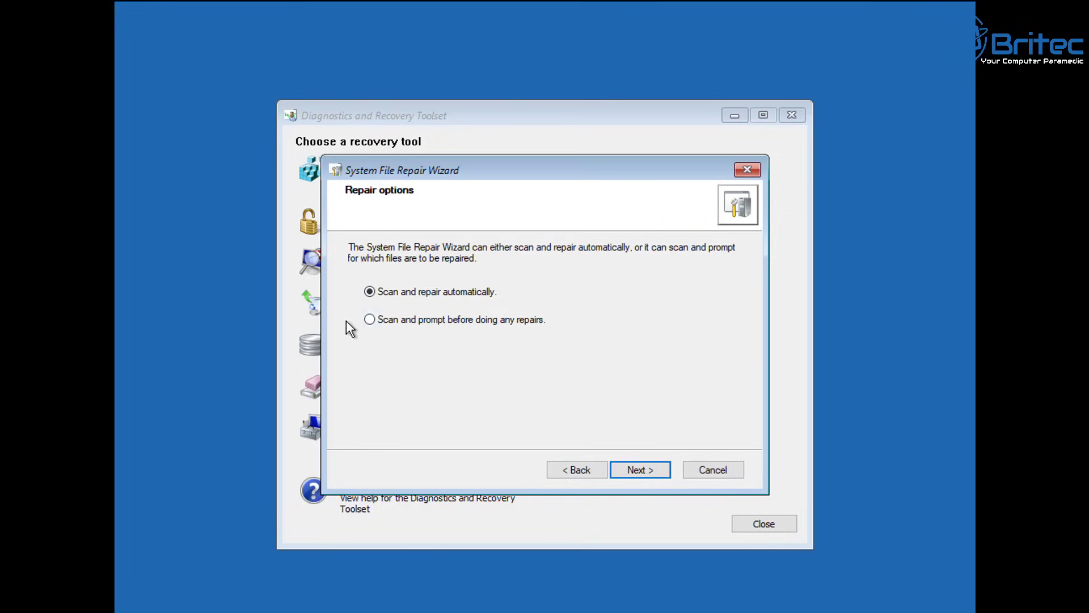
click(723, 479)
click(542, 397)
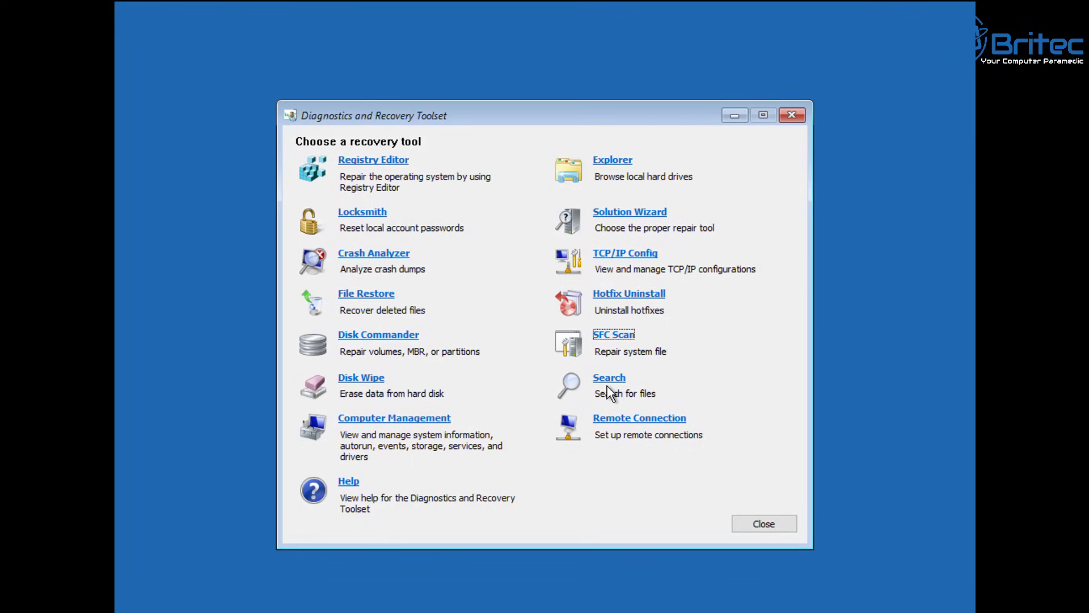
click(617, 421)
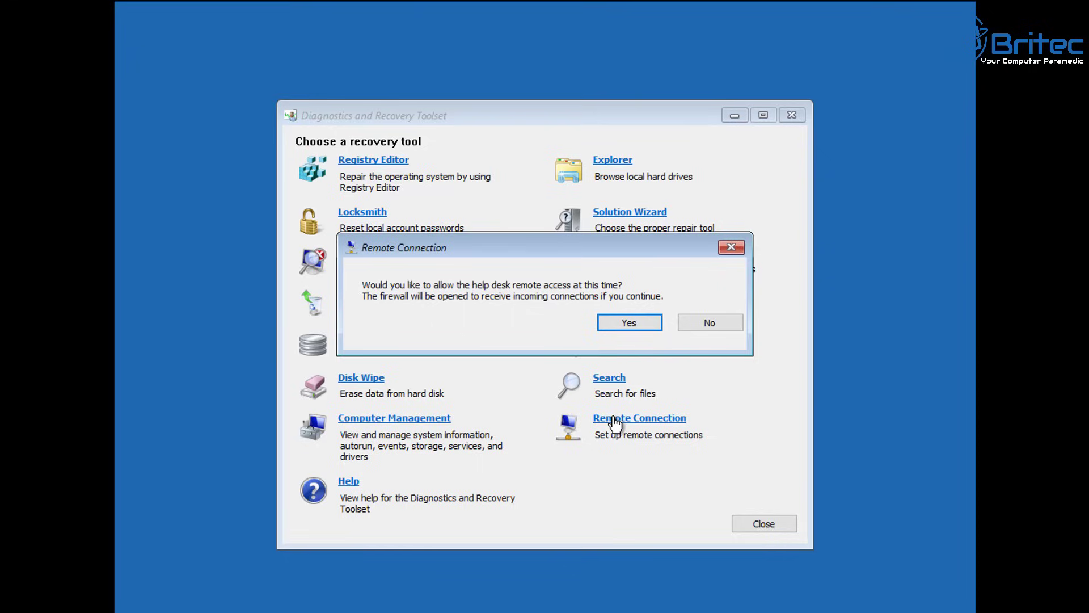
click(623, 320)
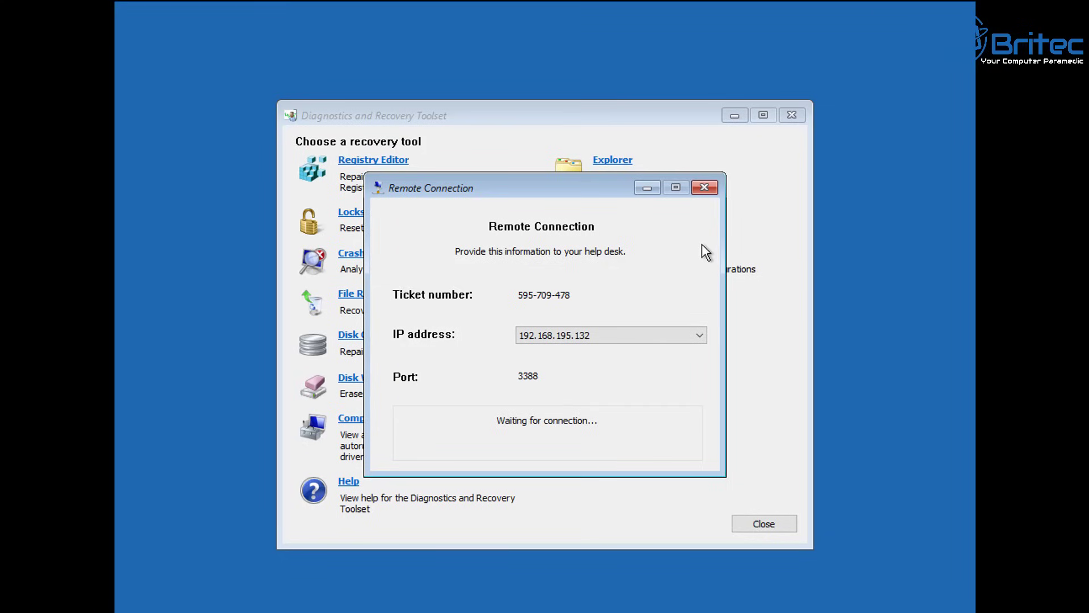
click(705, 188)
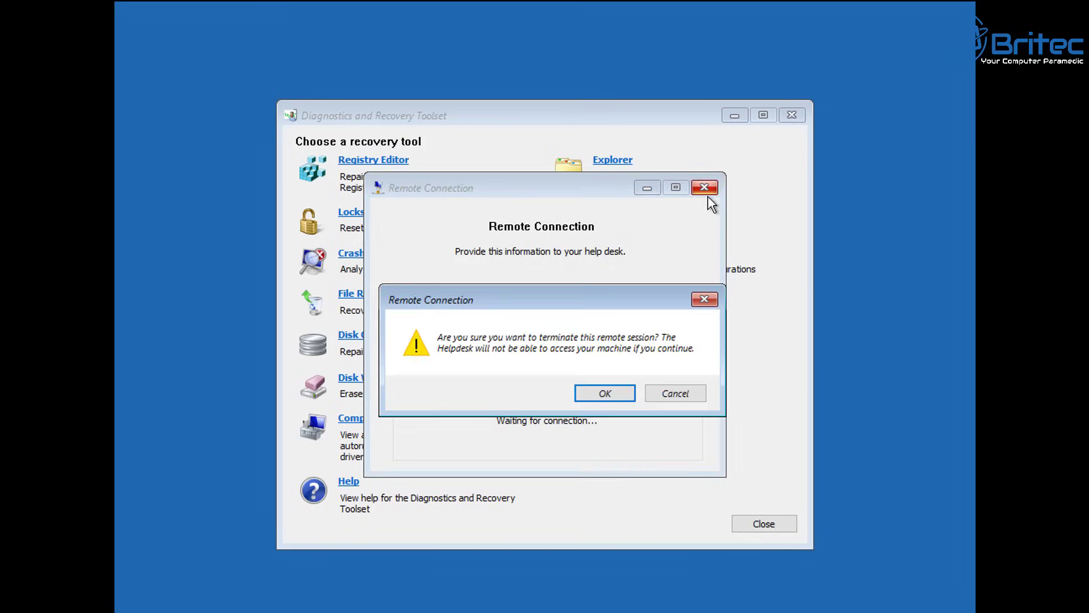
click(599, 393)
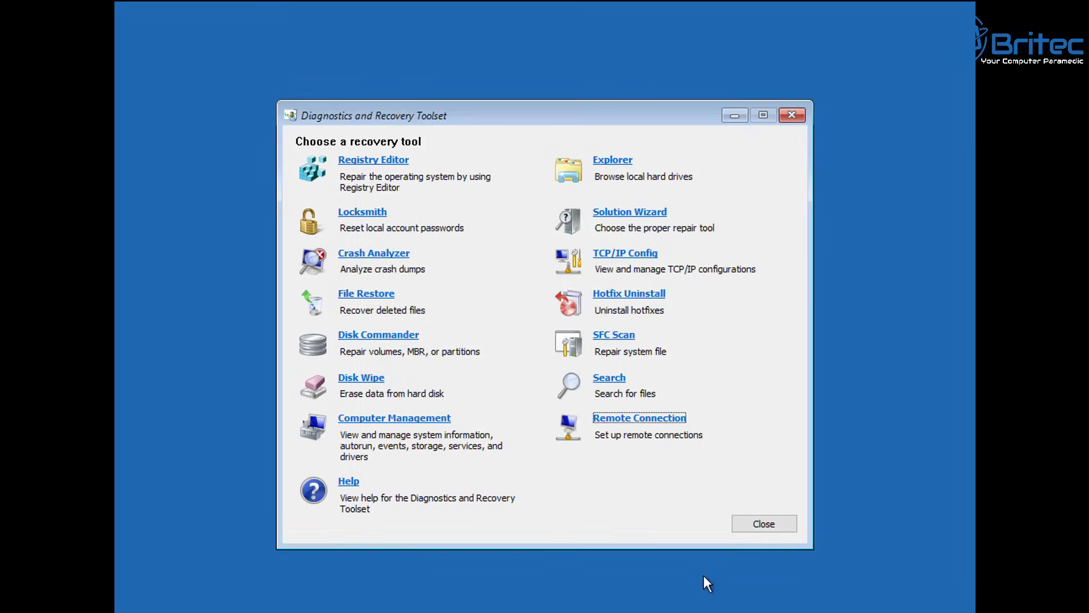
click(764, 524)
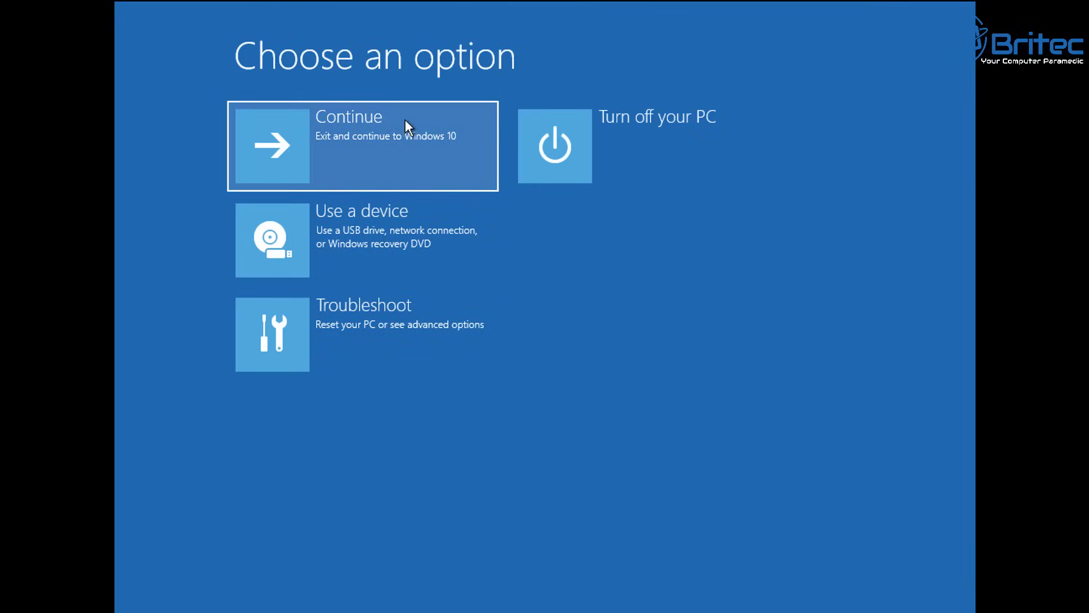
Step: Choose Continue to exit recovery and start Windows 10
click(367, 157)
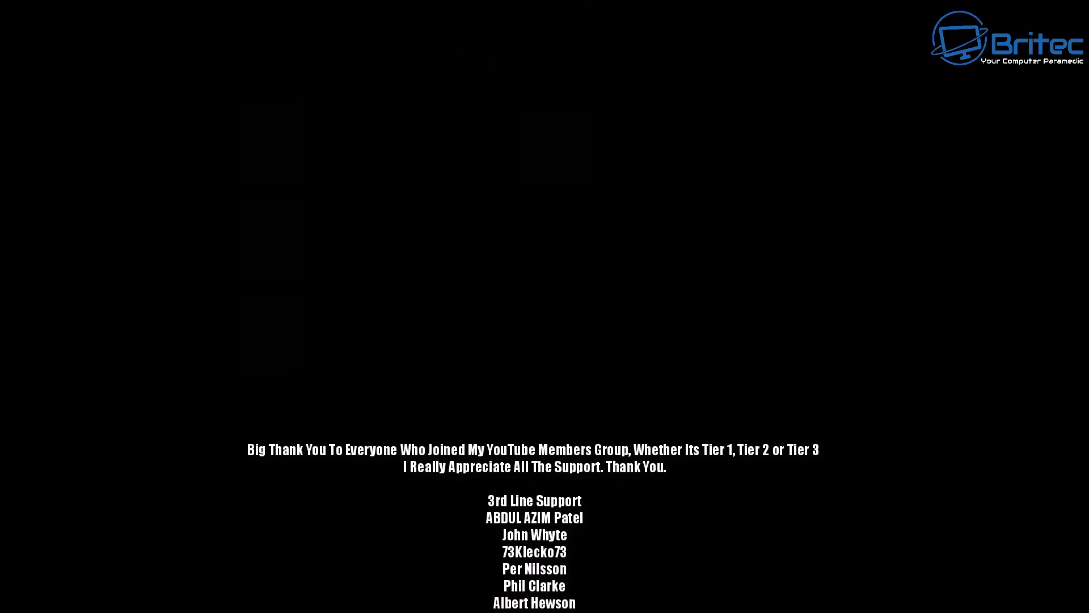